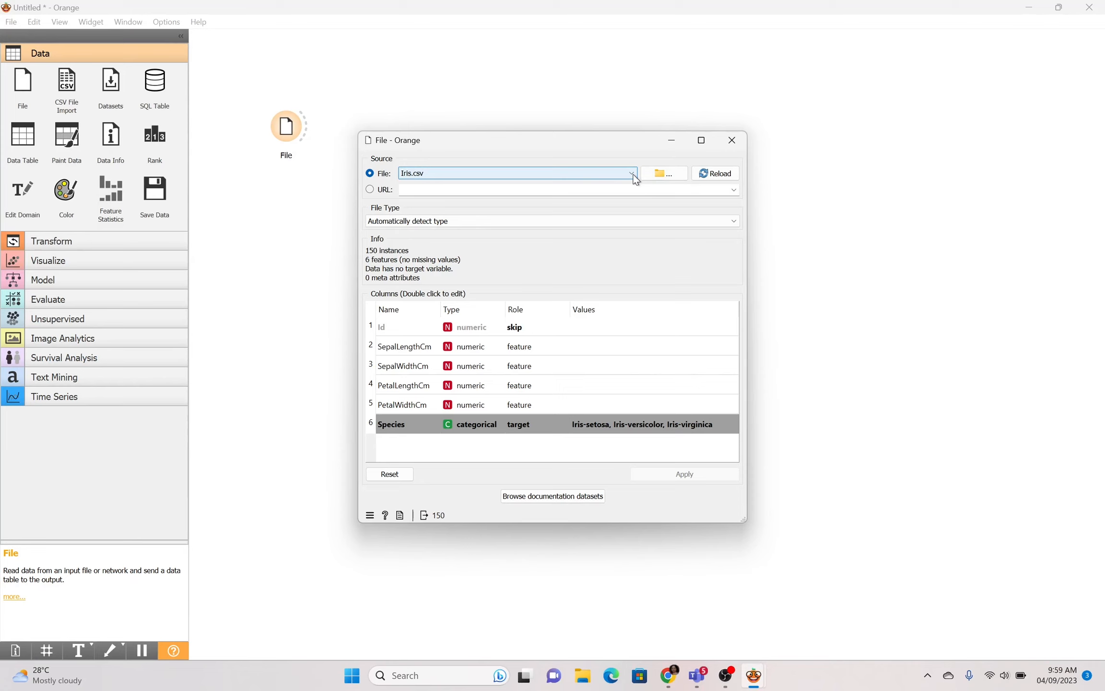
Choose Iris.csv as the source file and open the Species column's role options.
left_click(635, 178)
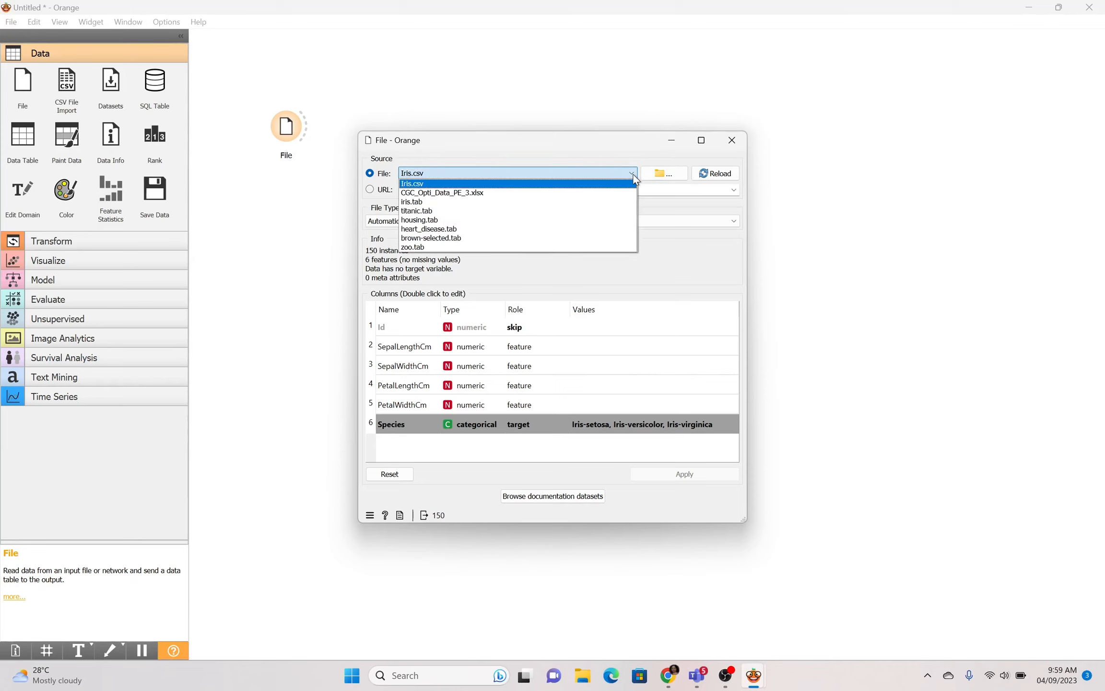
left_click(430, 184)
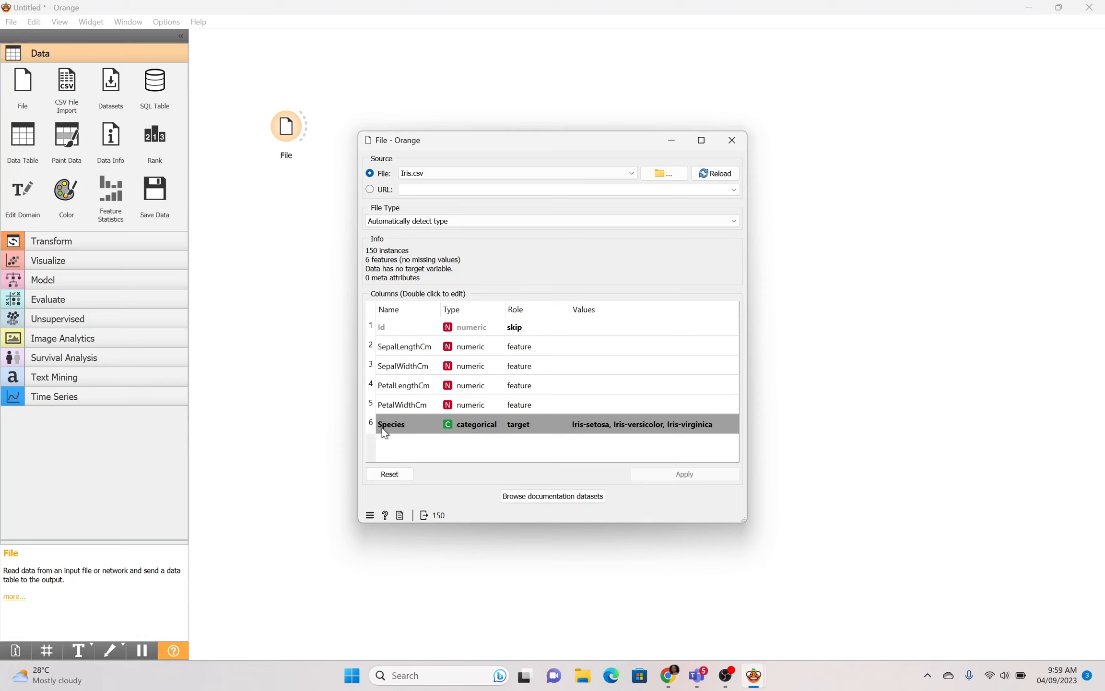
double_click(525, 430)
left_click(525, 430)
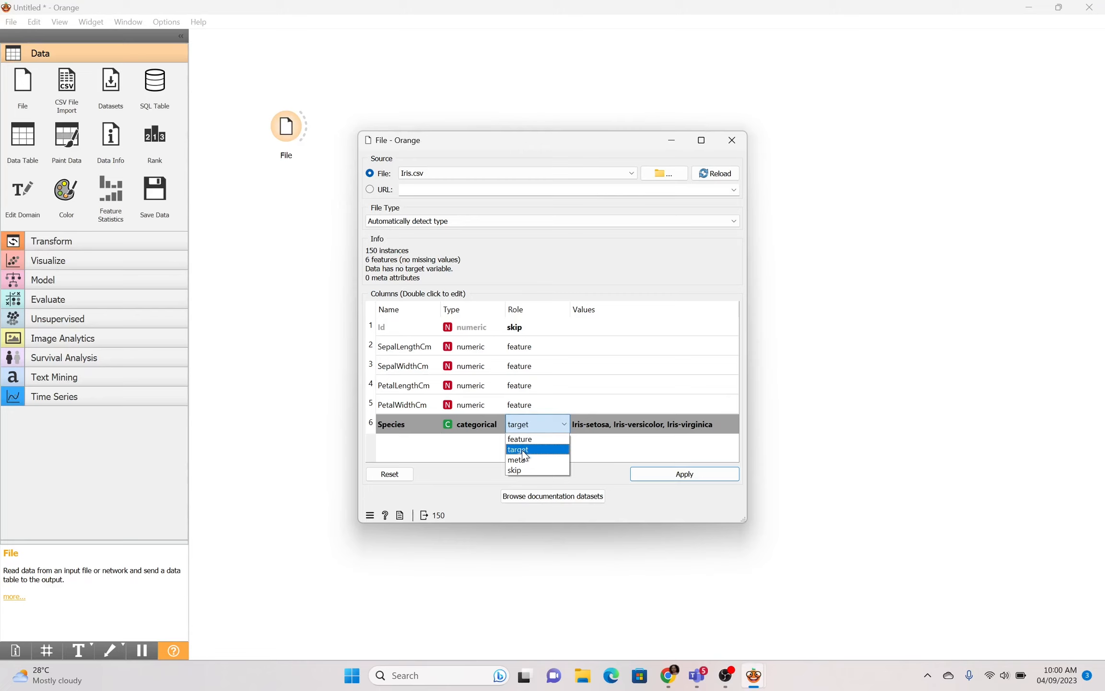
Set the Id column's role to skip, apply the column settings and close the File widget.
left_click(399, 328)
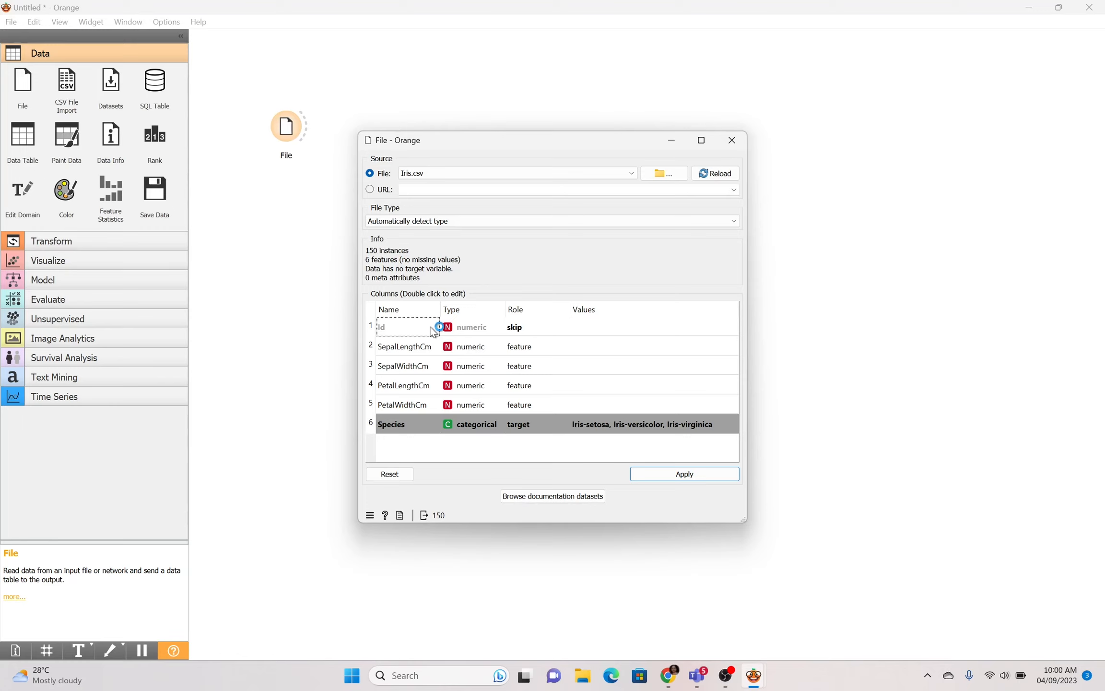
double_click(517, 331)
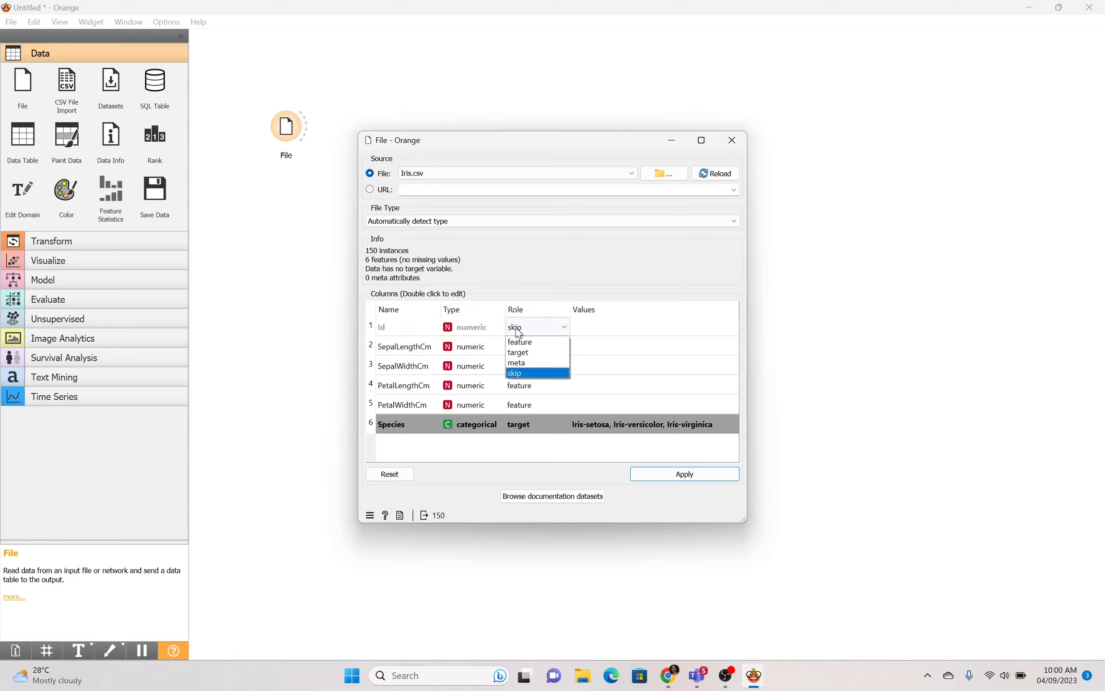
left_click(521, 377)
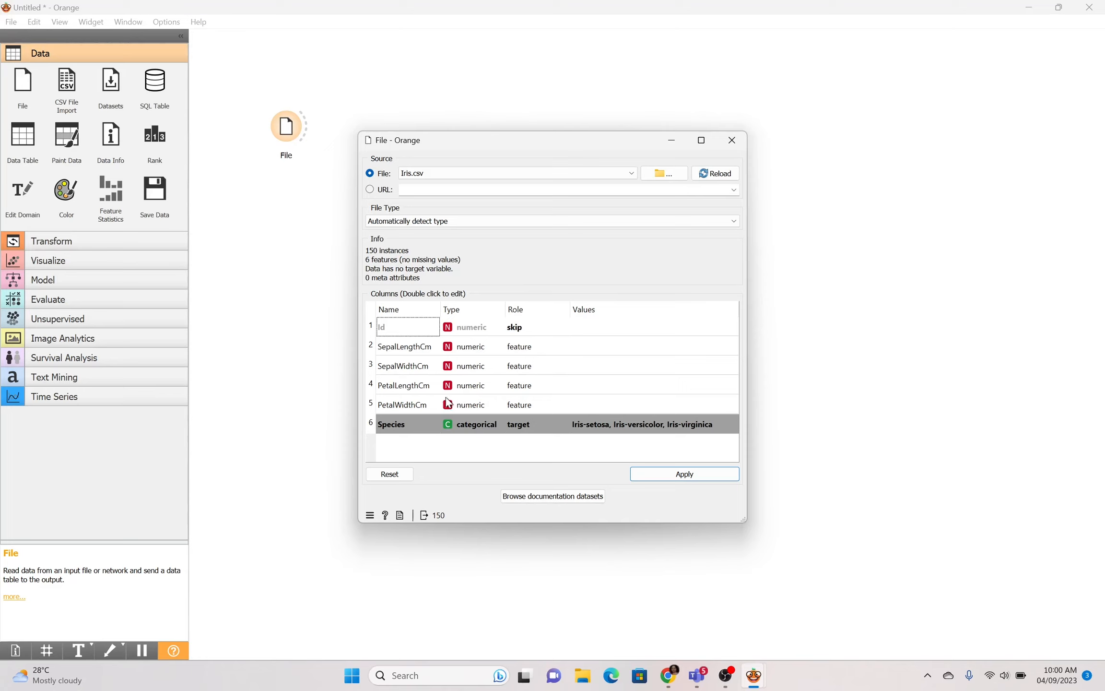
left_click(704, 478)
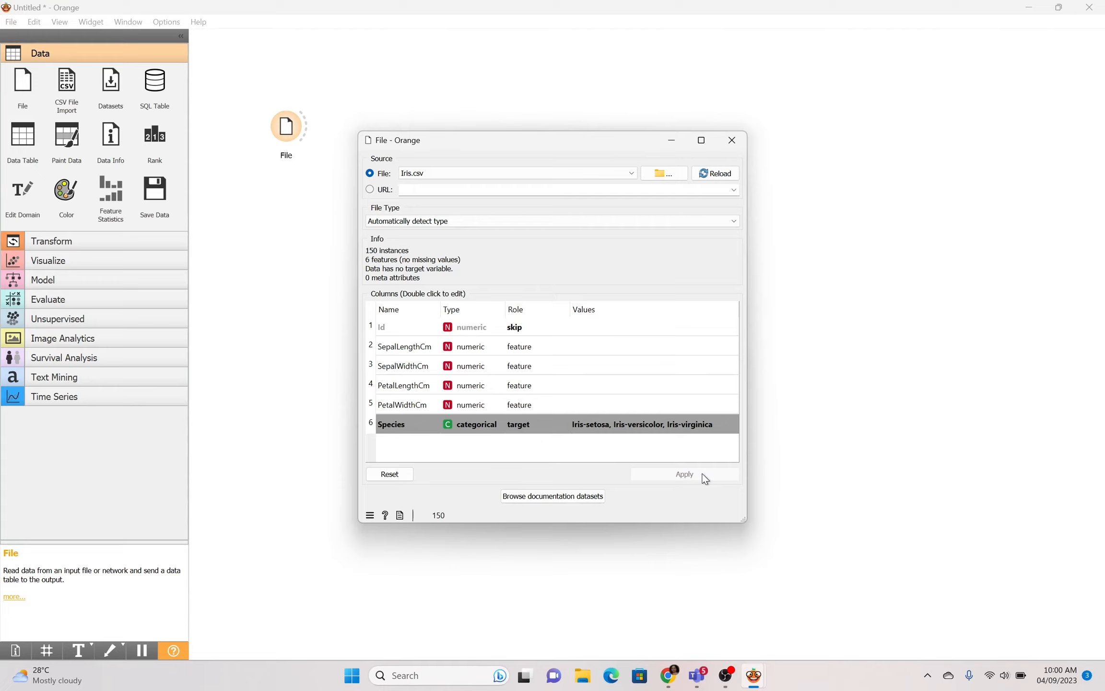
left_click(348, 140)
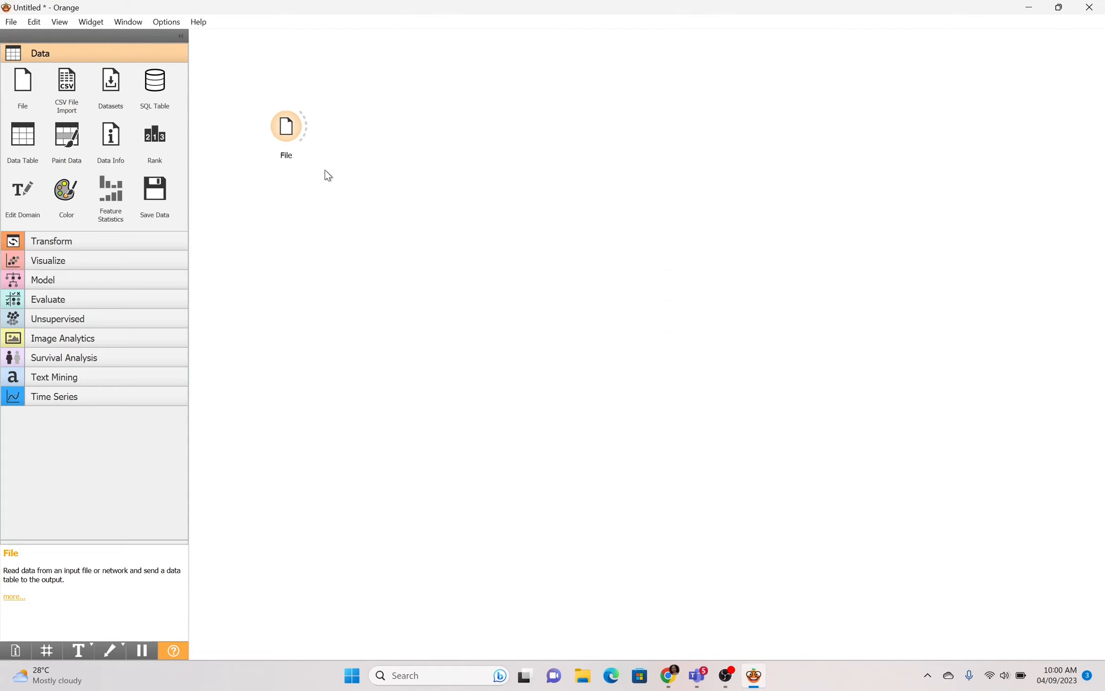
Add a Data Sampler fed by the File widget and set its fixed proportion of data to 80 %.
left_click(64, 241)
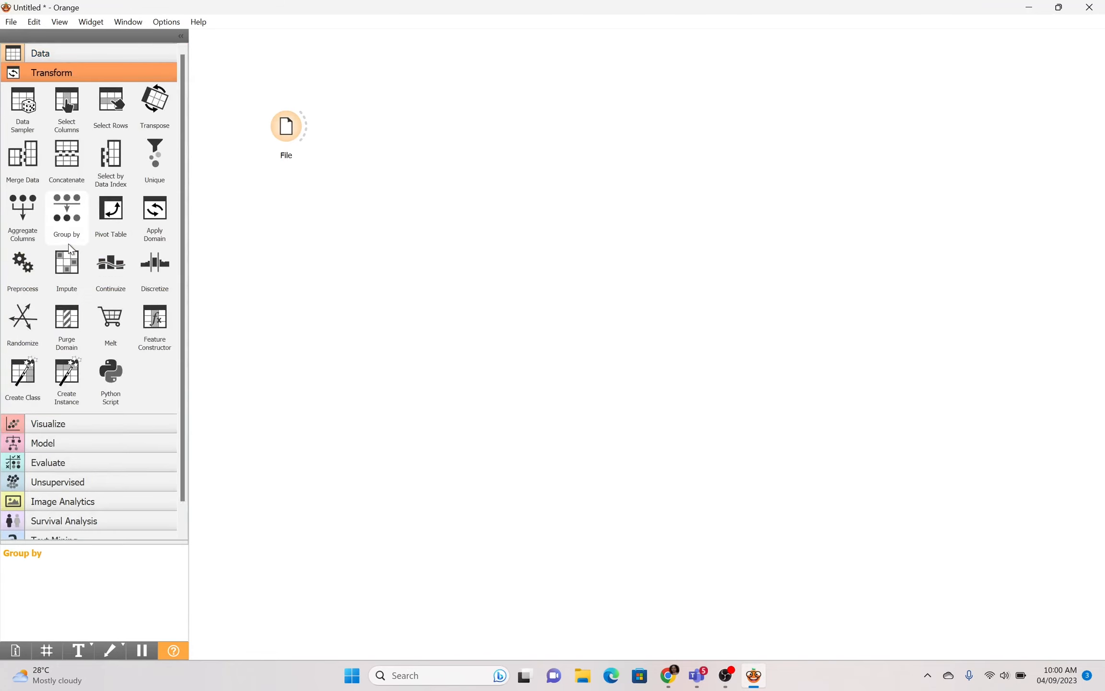
left_click(24, 127)
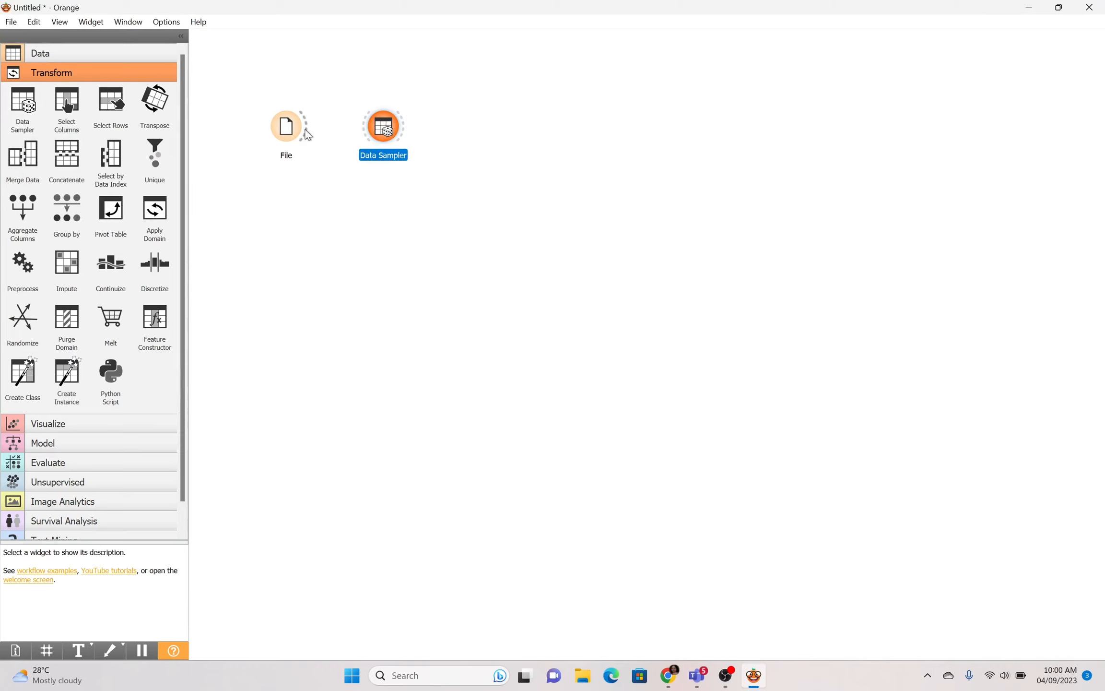
left_click_drag(308, 134, 361, 127)
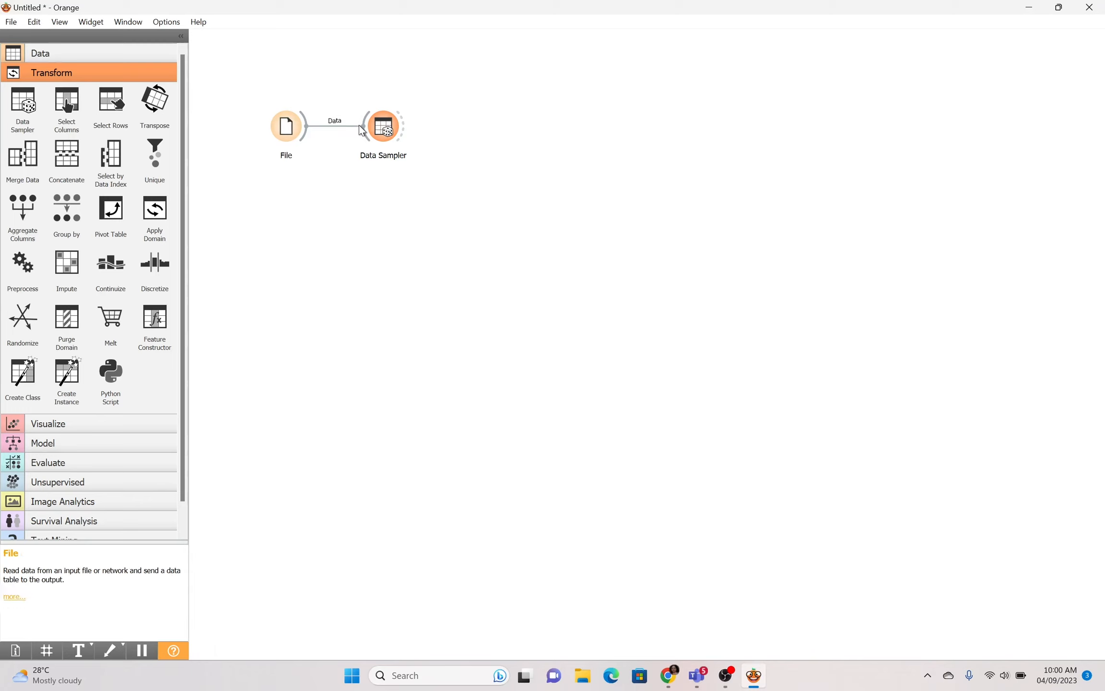
double_click(384, 128)
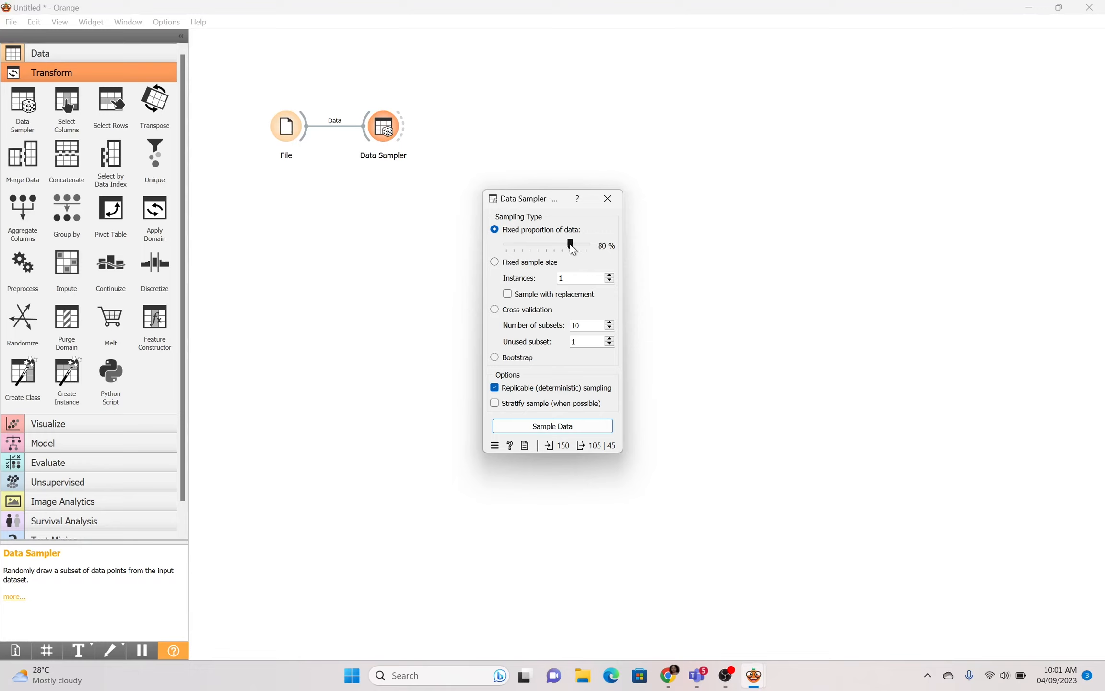
left_click(607, 198)
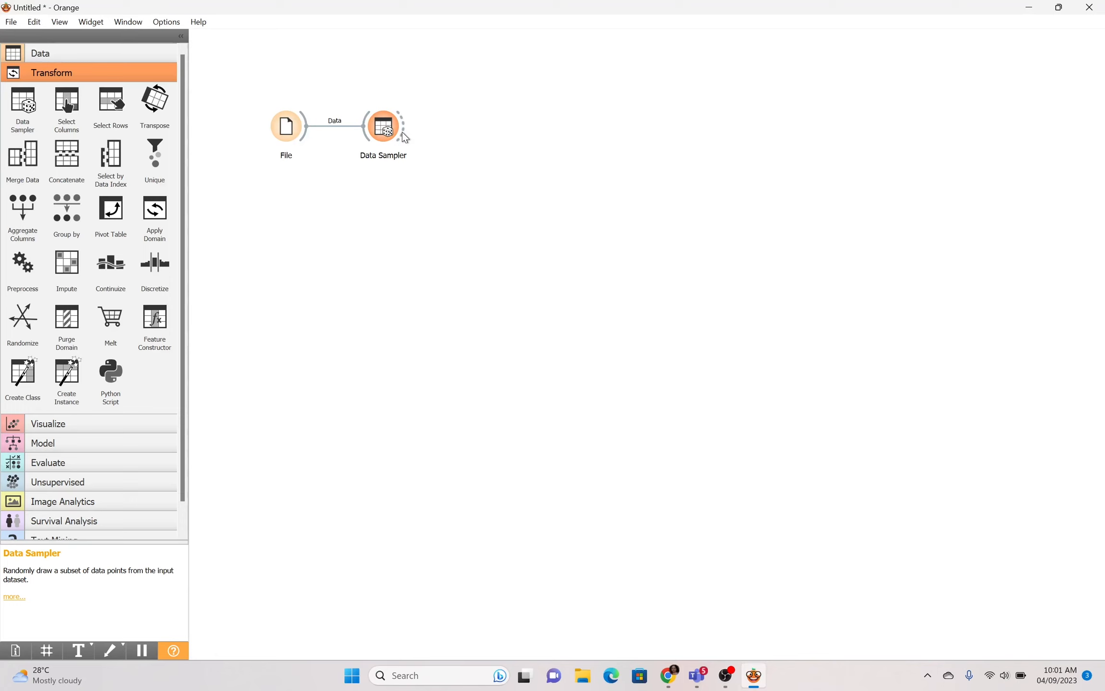
Add Tree, SVM and Naive Bayes model widgets and arrange them in a column beside the Data Sampler.
left_click(44, 443)
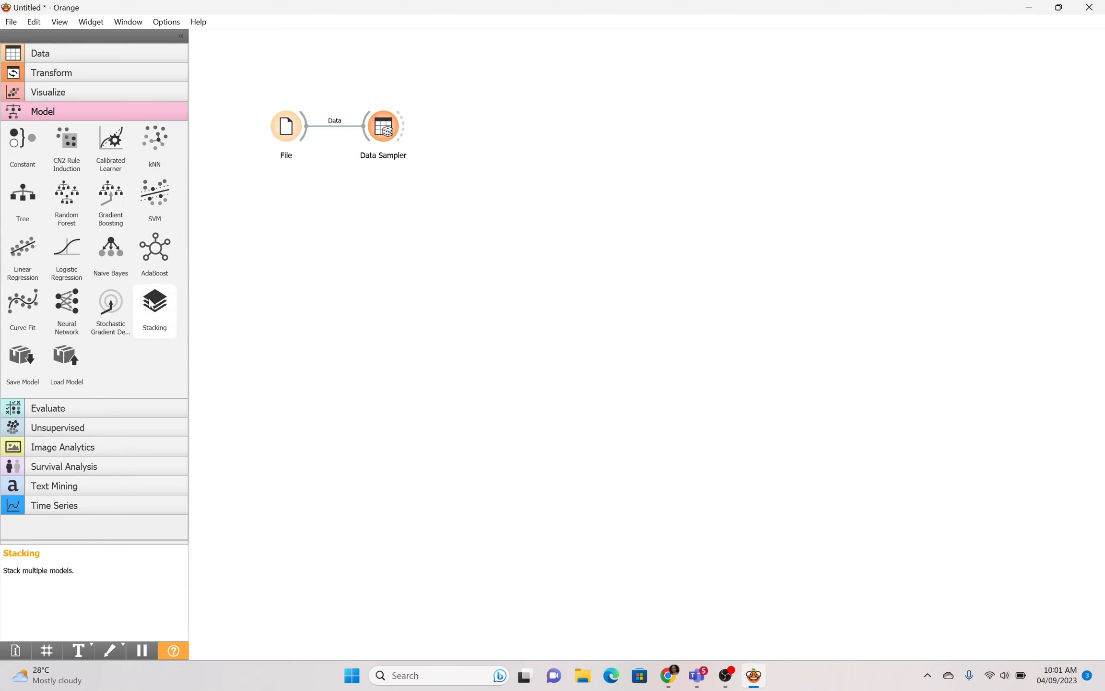
left_click(27, 206)
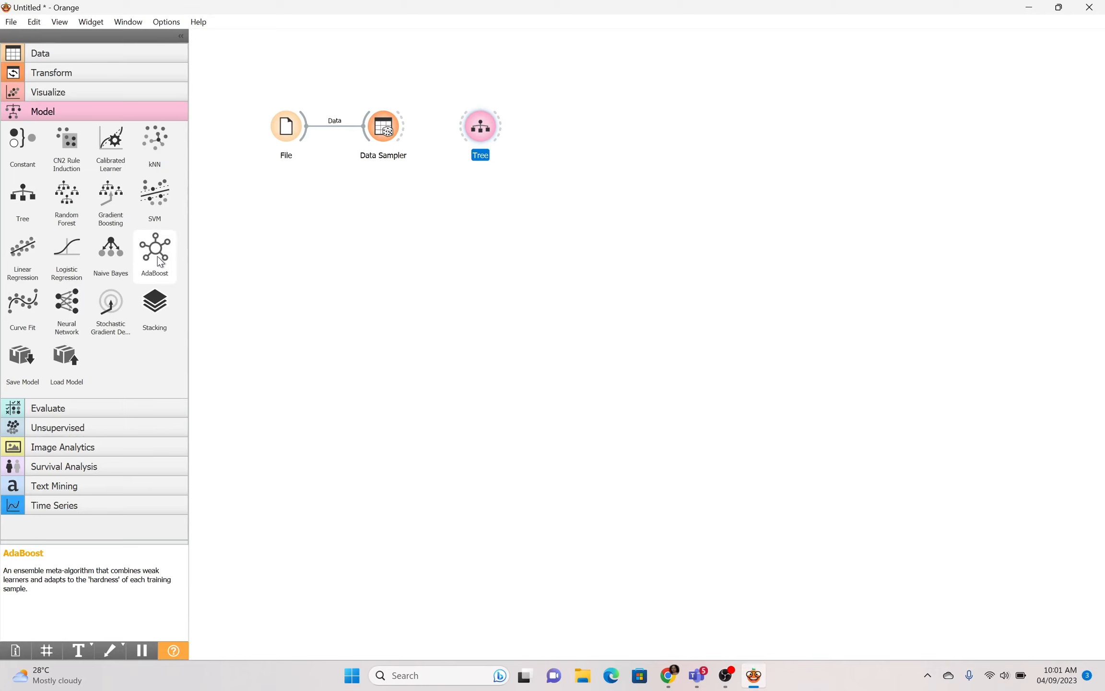
left_click(154, 194)
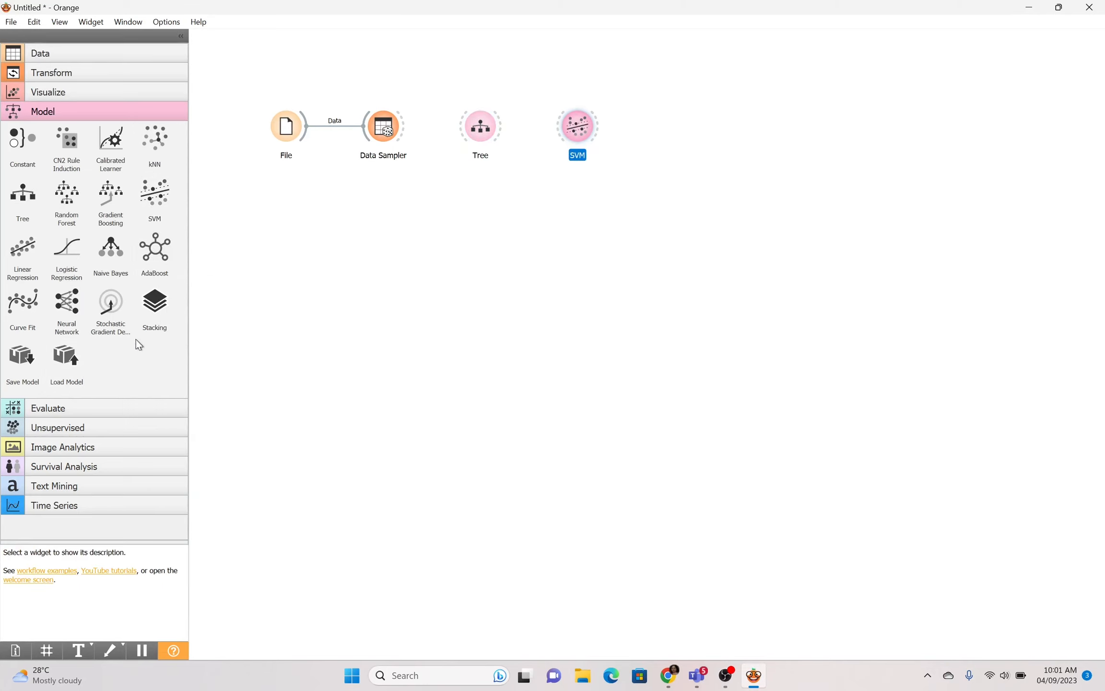
left_click(110, 269)
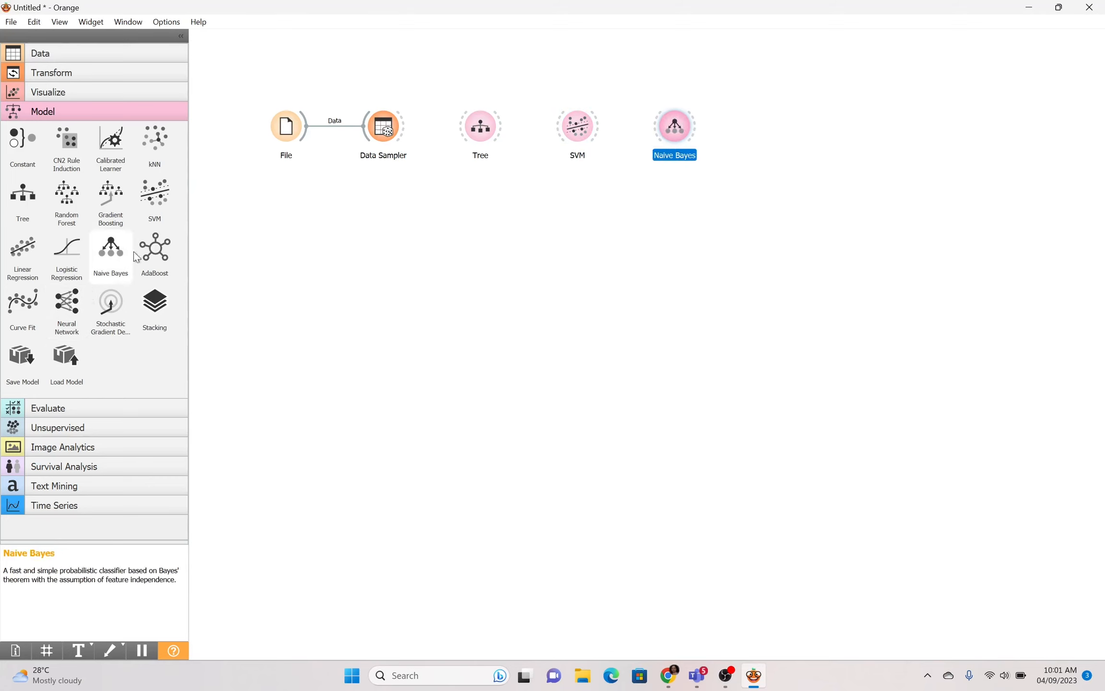
left_click_drag(481, 124, 487, 58)
left_click_drag(578, 147, 497, 148)
left_click_drag(678, 165, 509, 253)
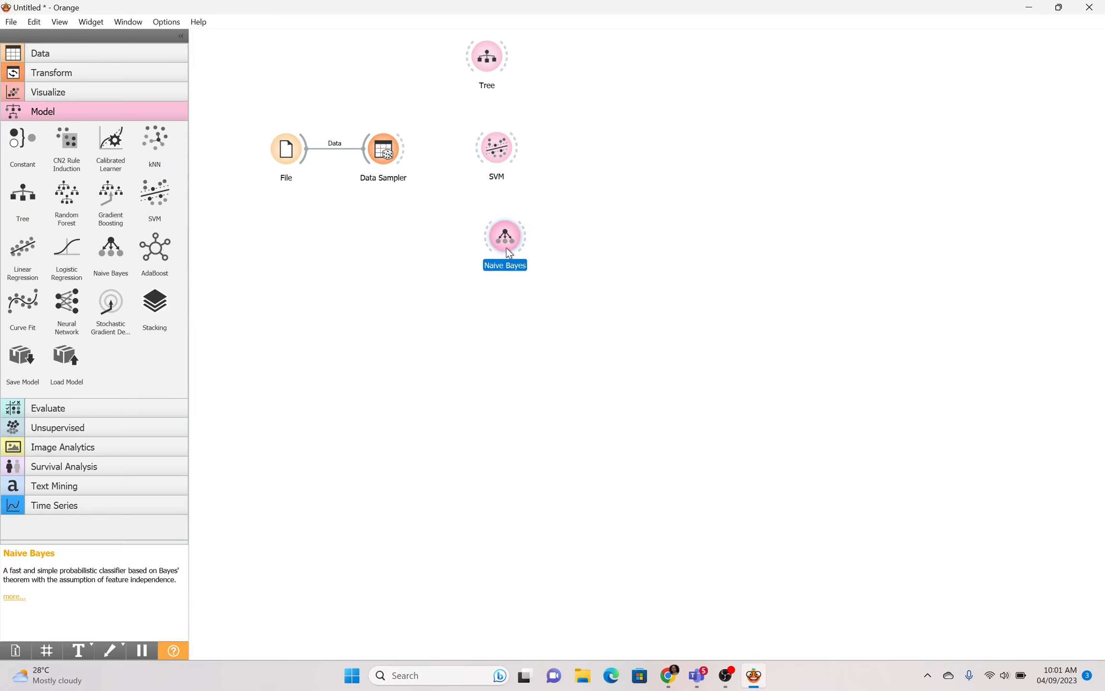
Connect the Data Sampler's sample output to the Tree, SVM and Naive Bayes widgets.
left_click_drag(403, 150, 479, 148)
left_click_drag(403, 164, 485, 236)
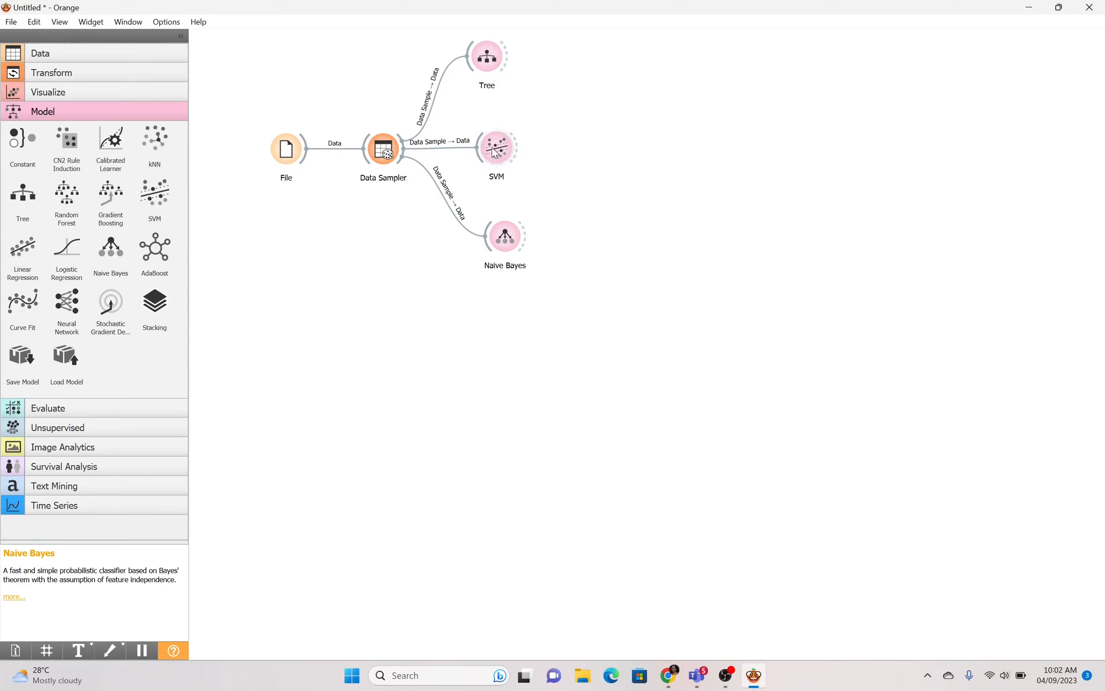
mouse_move(499, 254)
Add a Test and Score widget beyond the models and connect Tree, SVM and Naive Bayes to it as learners.
left_click(67, 408)
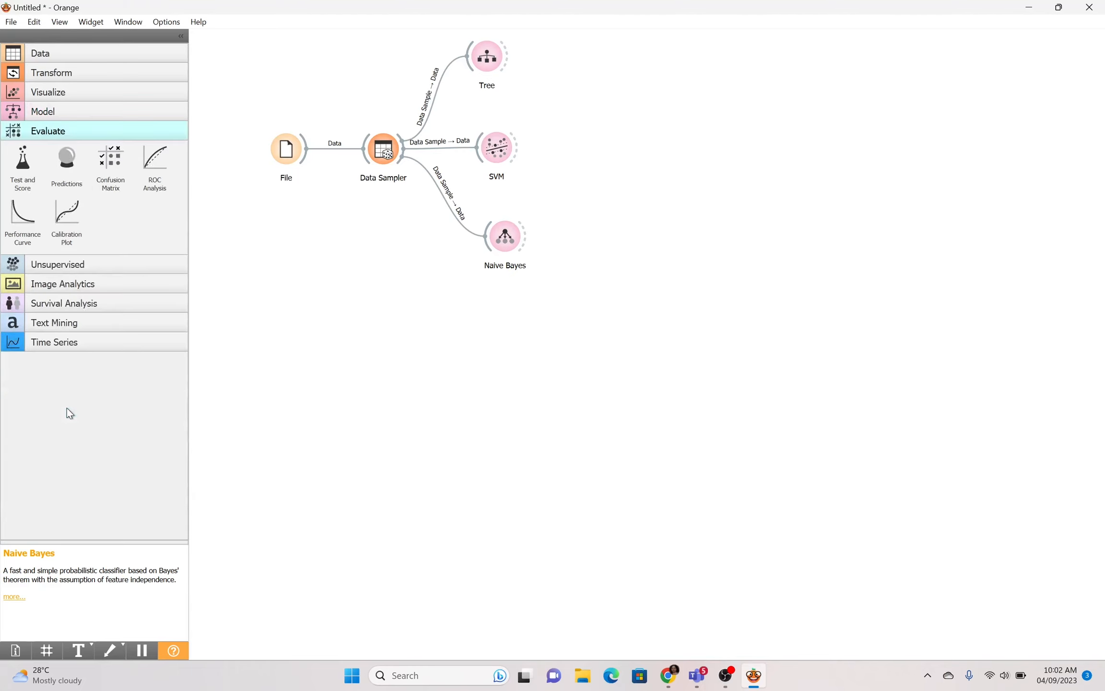
left_click(34, 186)
left_click_drag(593, 245, 619, 142)
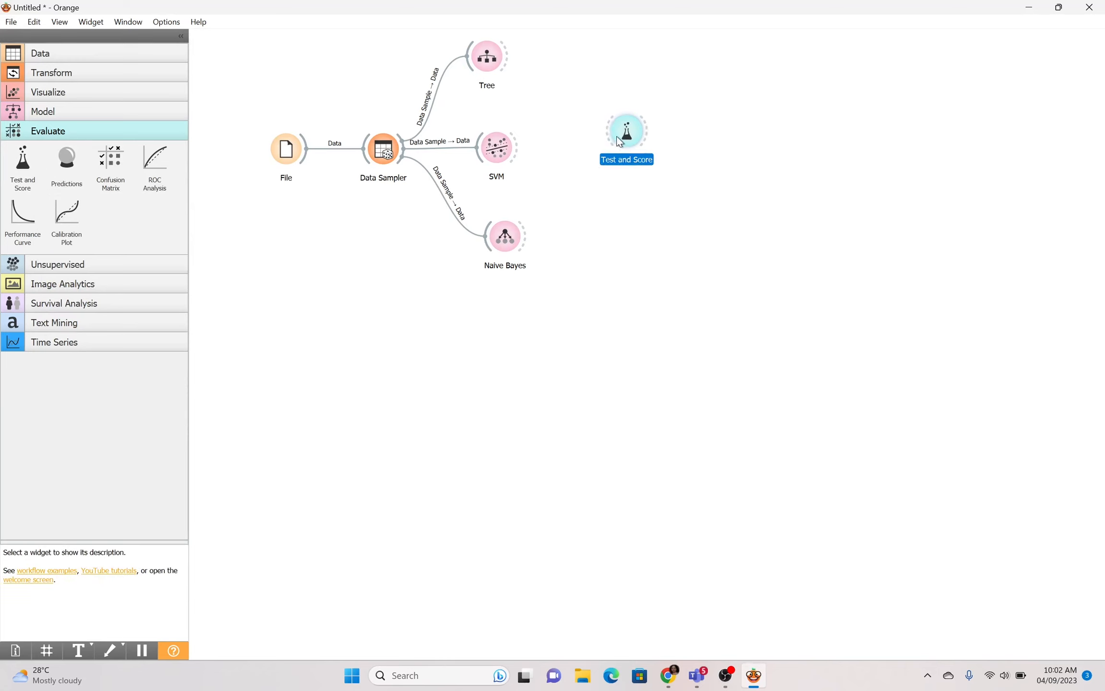
left_click_drag(509, 57, 606, 136)
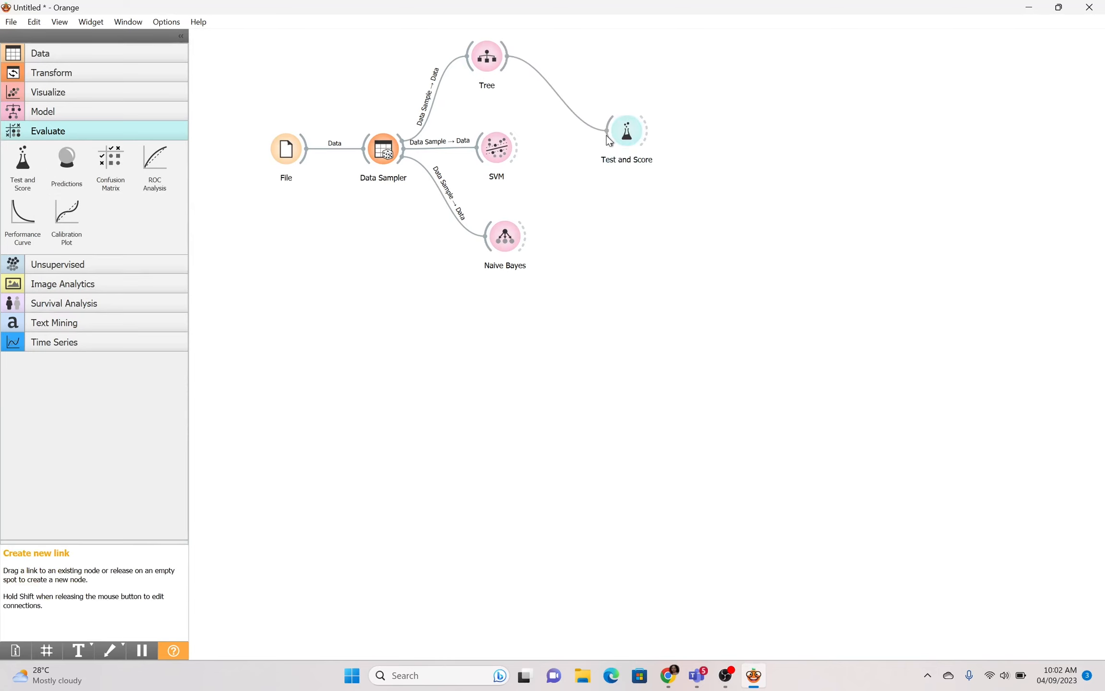
left_click_drag(517, 147, 615, 136)
left_click_drag(526, 236, 624, 138)
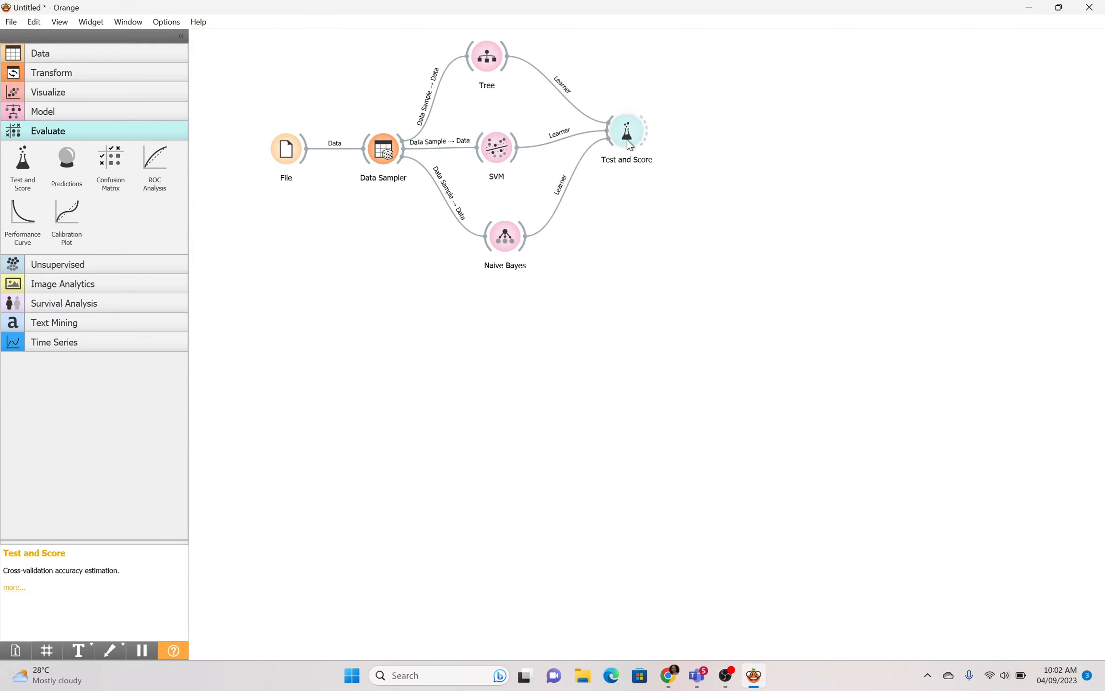
Check the Test and Score window and feed the widget the data sample from the Data Sampler.
double_click(628, 138)
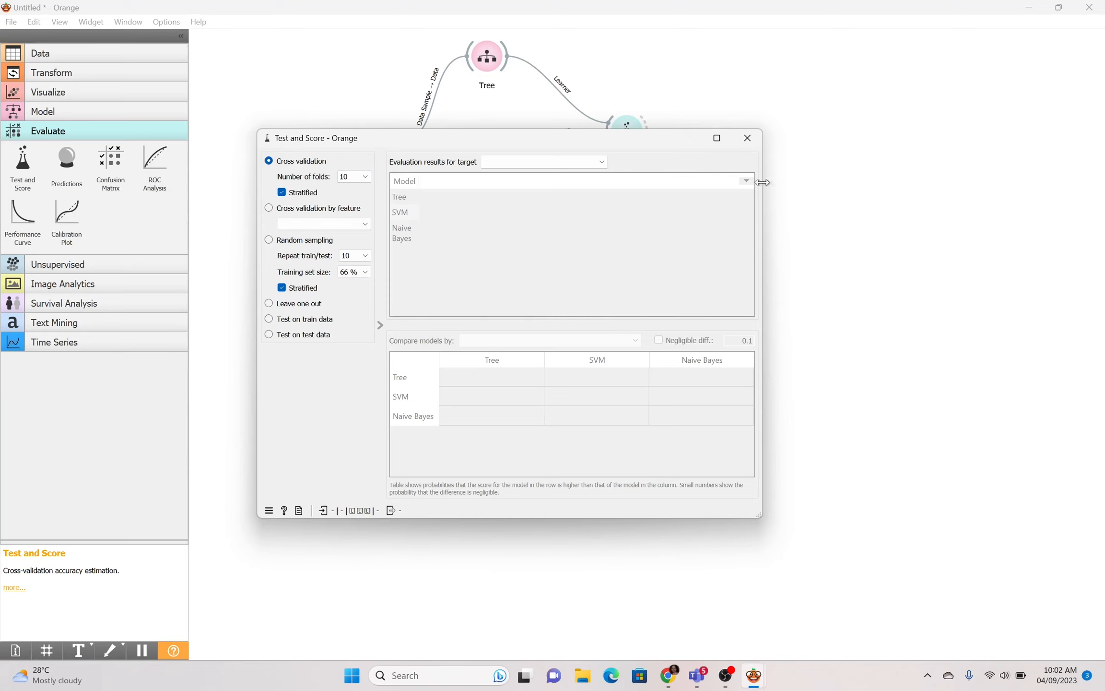
left_click(746, 138)
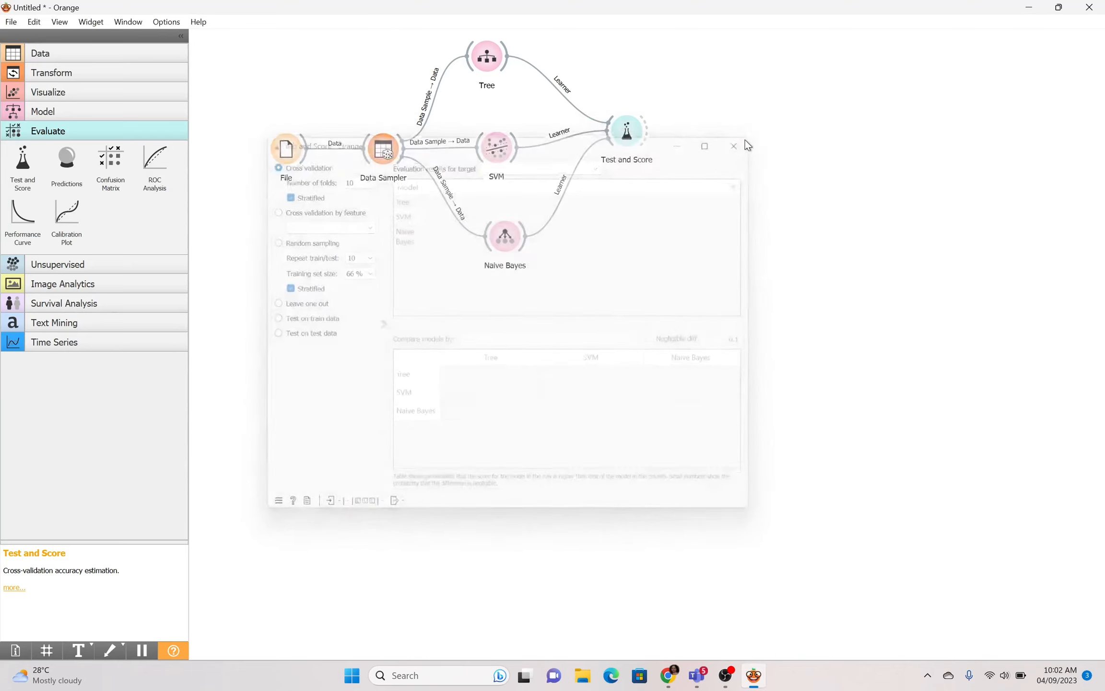
left_click_drag(406, 159, 608, 139)
Compare the three models' scores in Test and Score under cross validation and testing on train data, ending on cross validation.
double_click(627, 131)
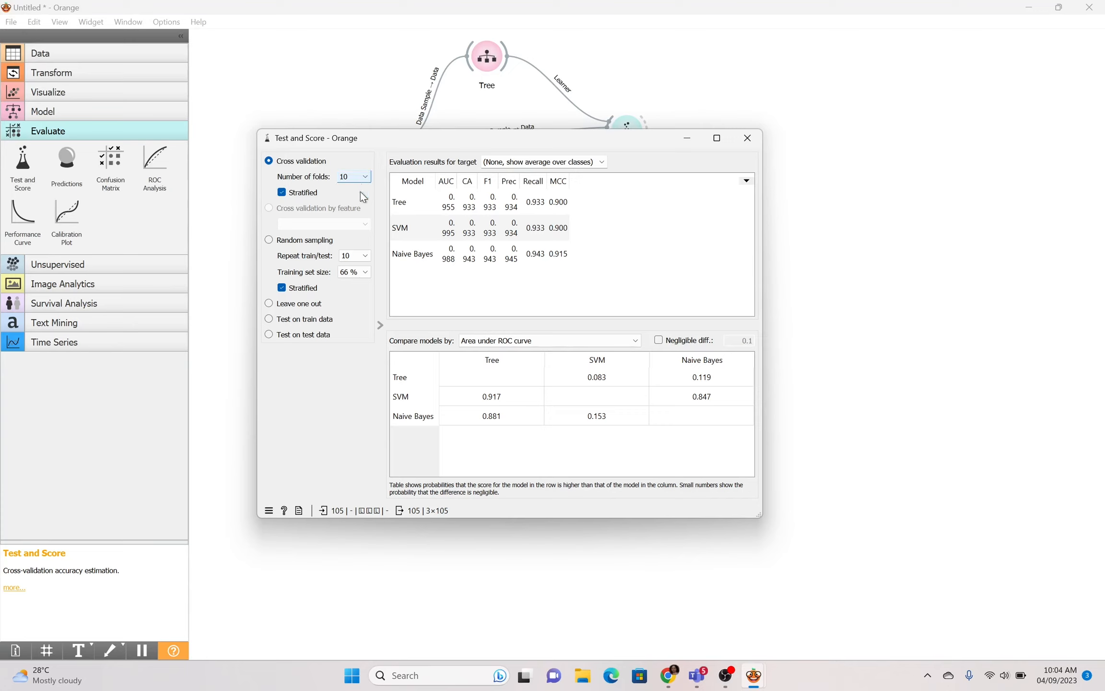
left_click(272, 321)
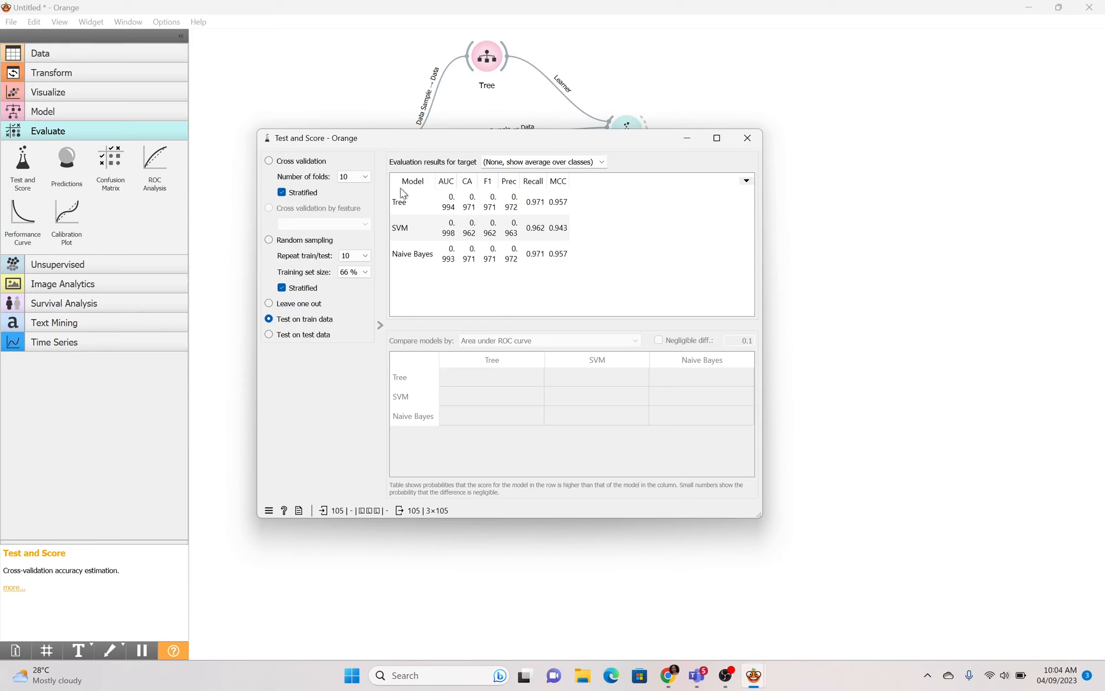
left_click(311, 166)
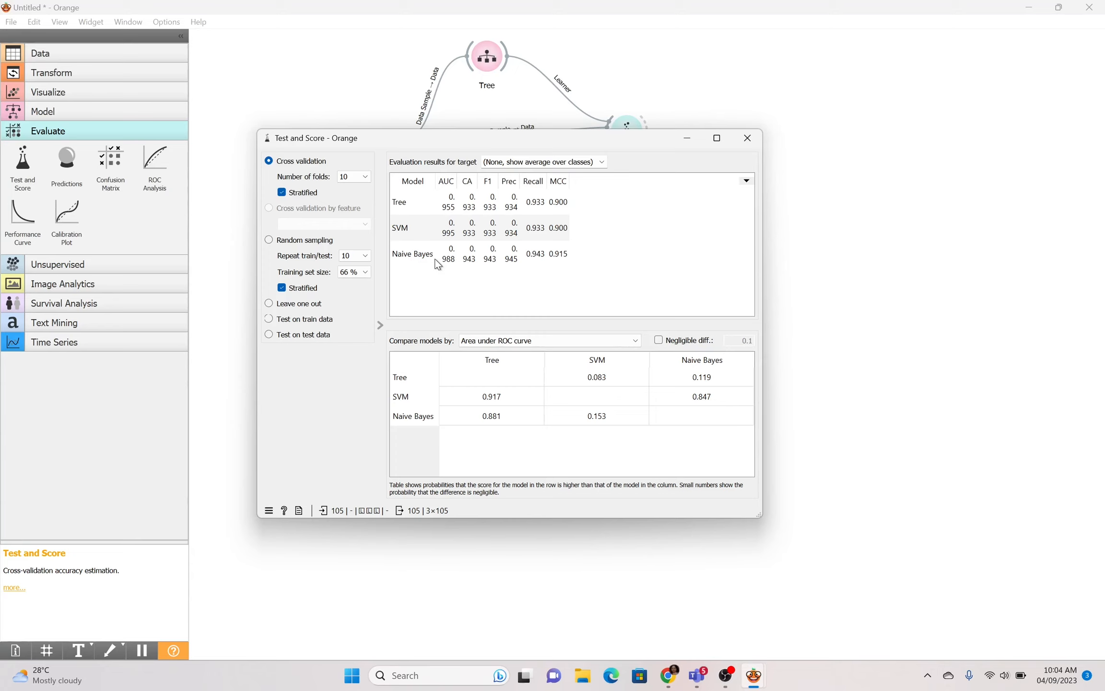
left_click(748, 141)
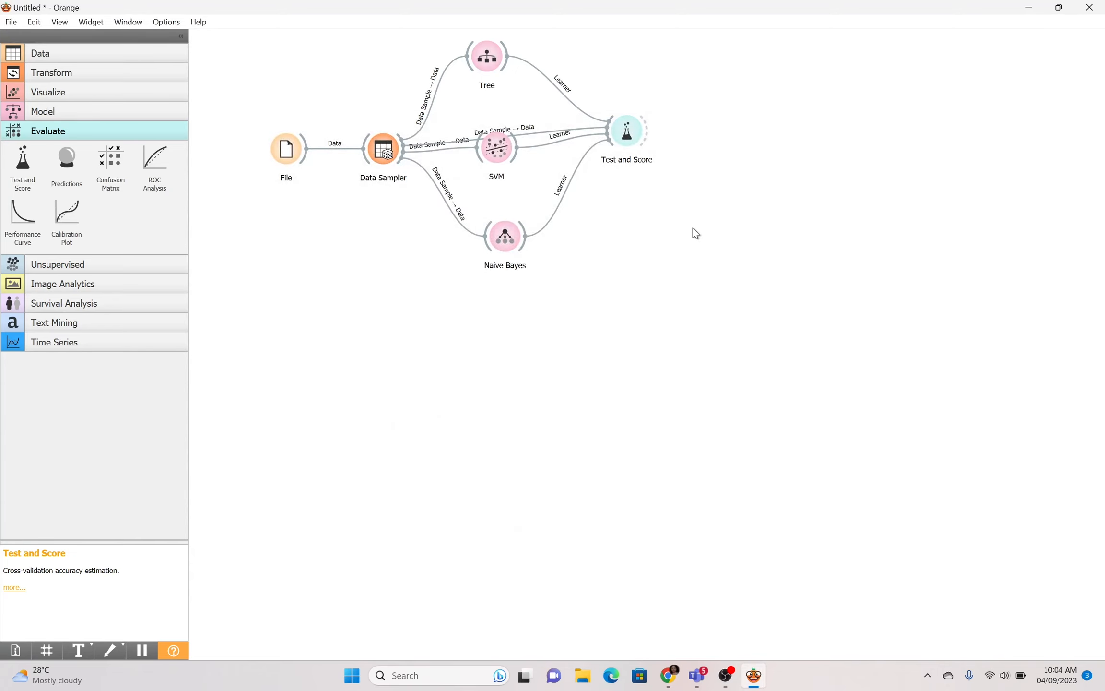
Add Confusion Matrix and ROC Analysis widgets and place them one above the other beyond Test and Score.
left_click(111, 173)
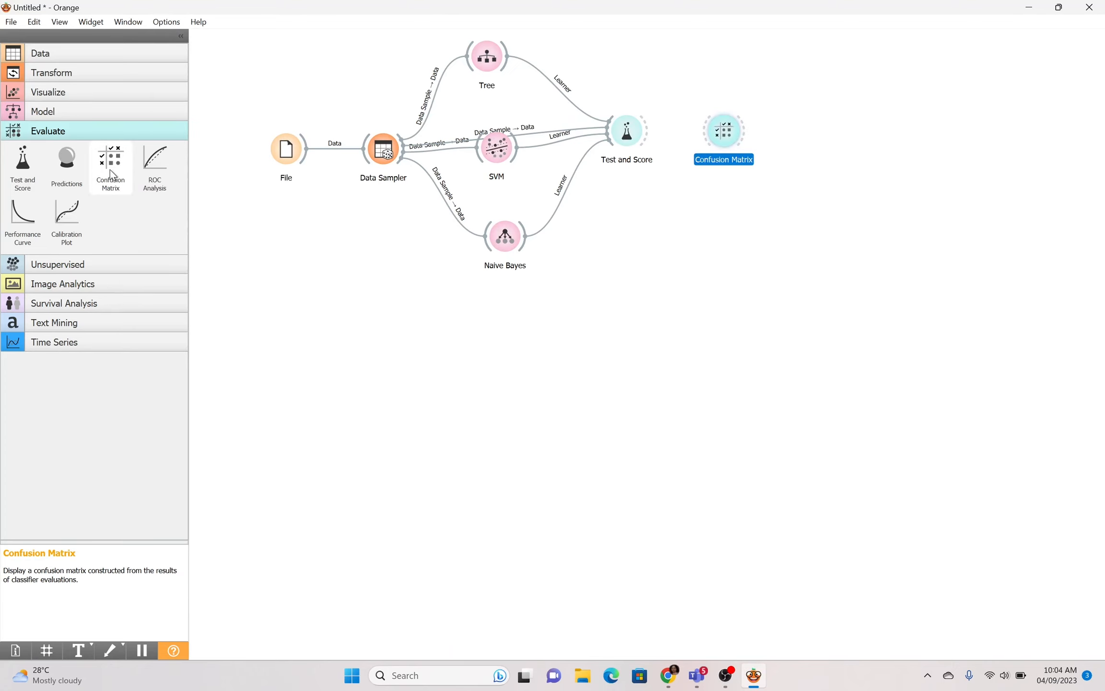
left_click(160, 178)
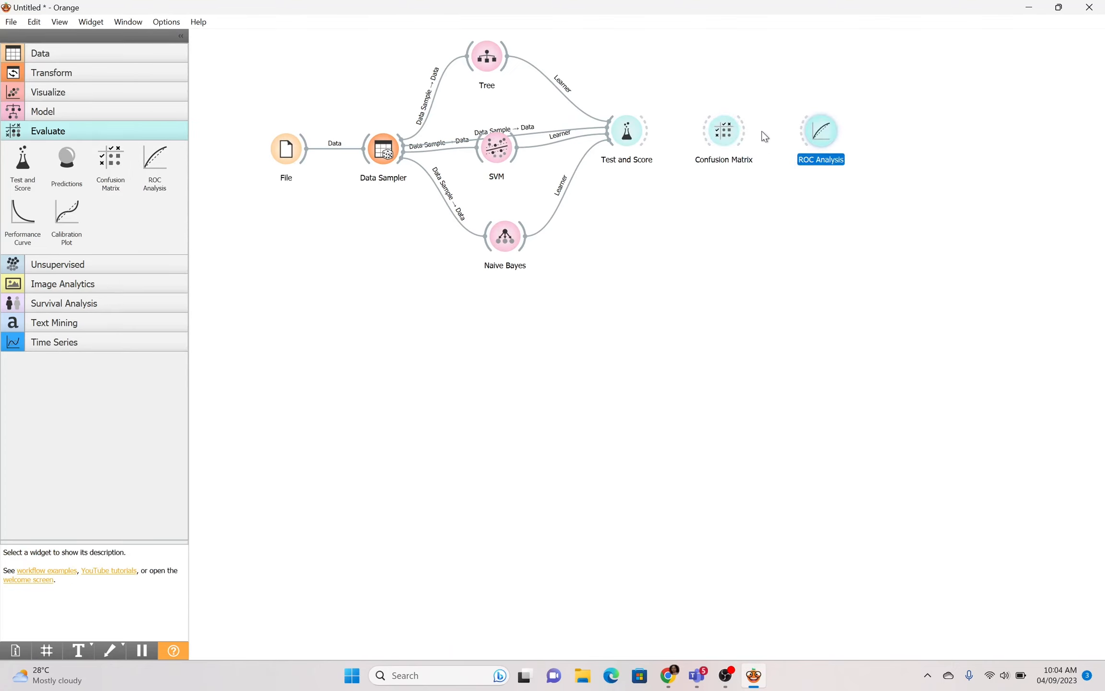
left_click_drag(728, 139, 733, 86)
left_click_drag(800, 130, 729, 217)
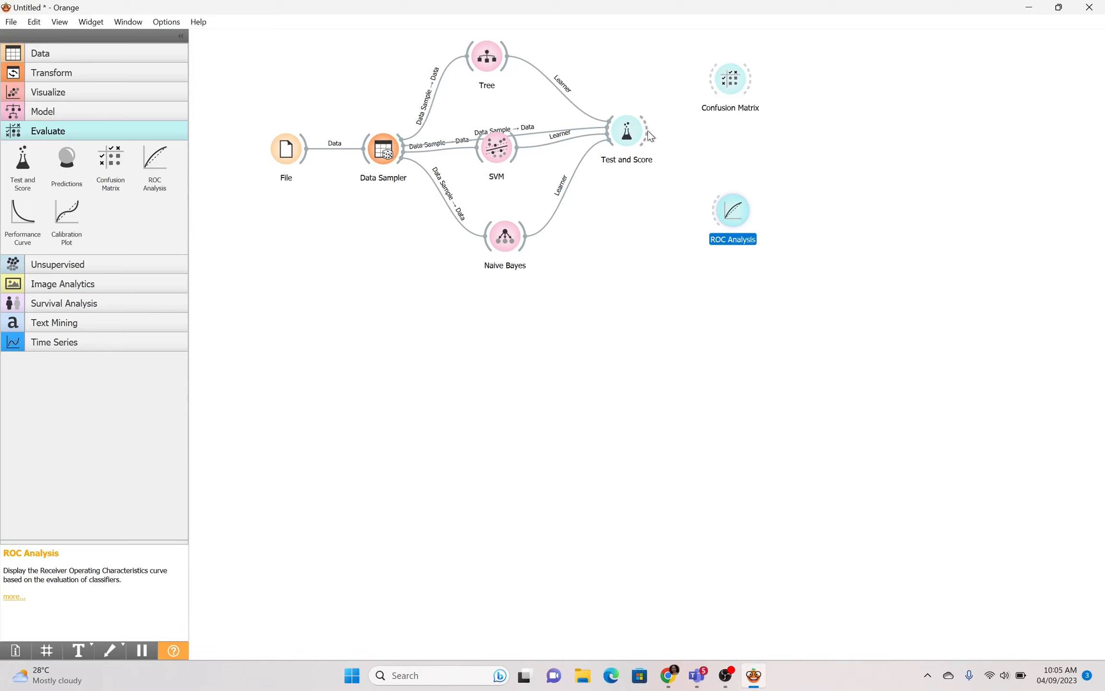
Connect Test and Score's evaluation results to the Confusion Matrix, open the matrix and dismiss its hint.
left_click_drag(650, 136, 725, 80)
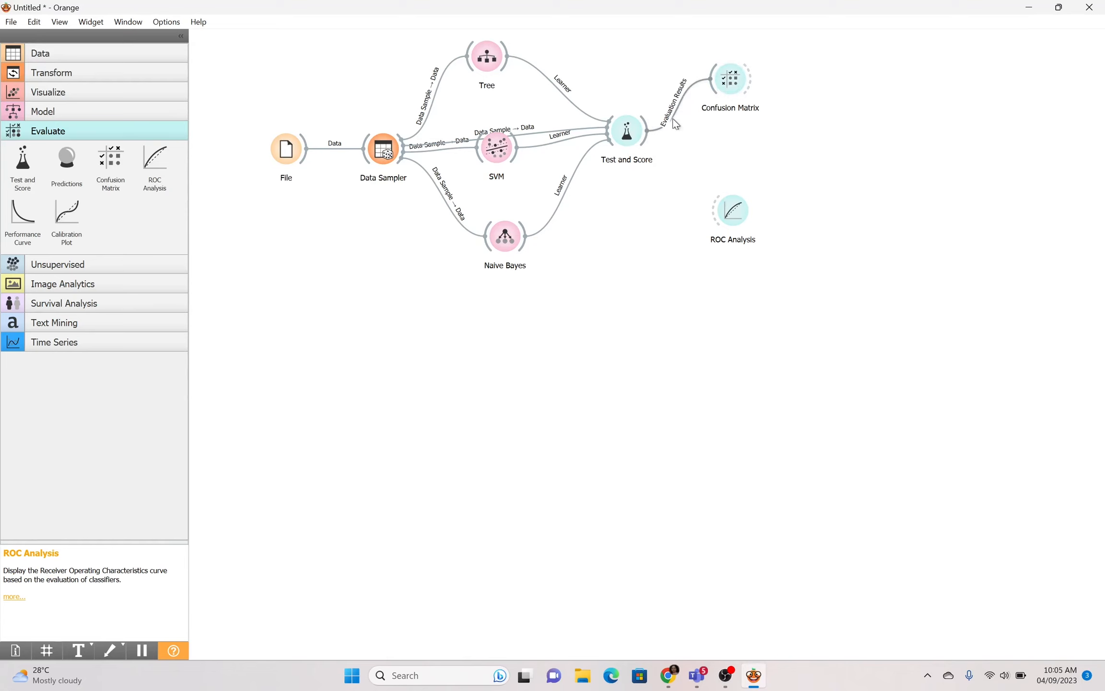
double_click(727, 86)
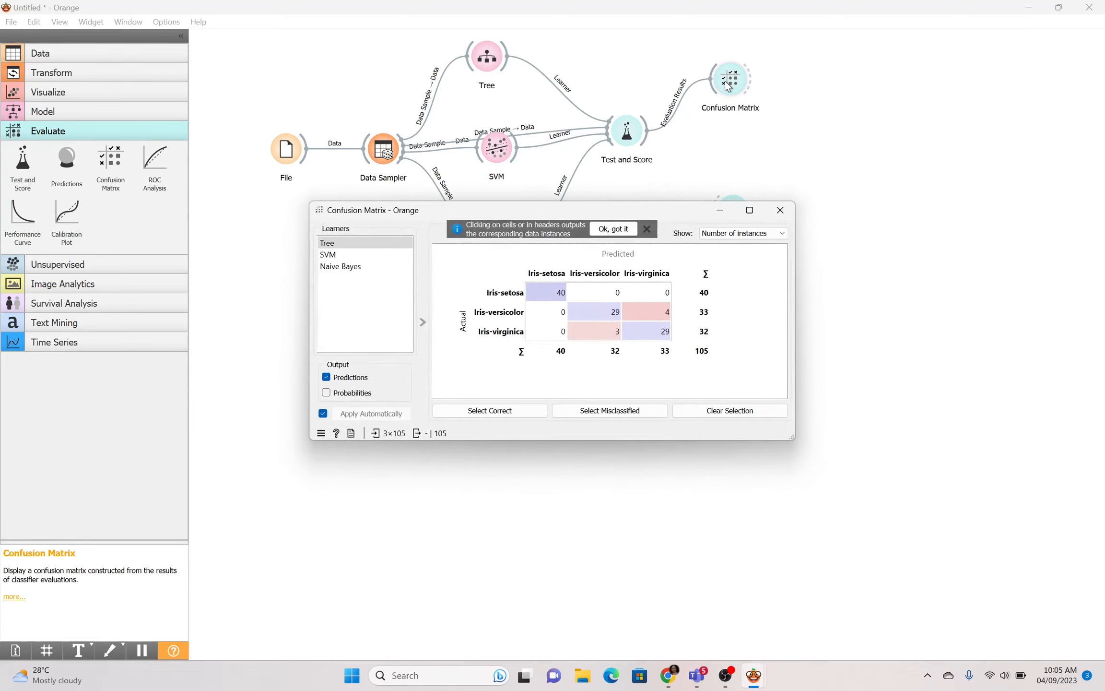
left_click(648, 229)
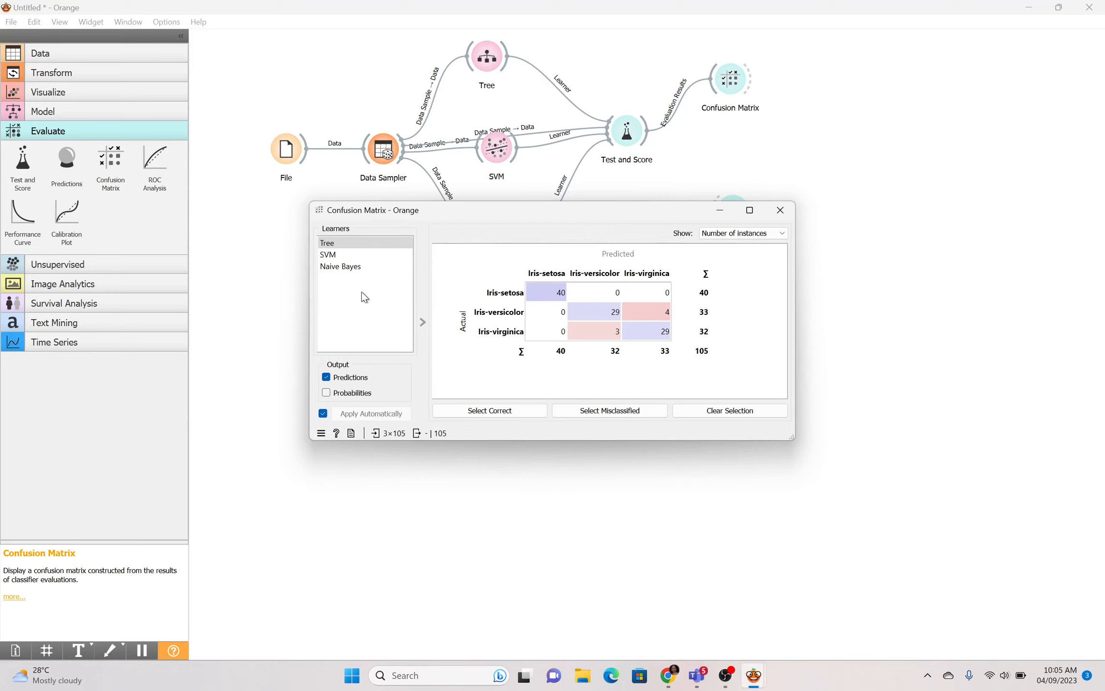
Examine the Confusion Matrix for Tree, SVM and Naive Bayes one by one, and close its window.
left_click(333, 243)
mouse_move(559, 297)
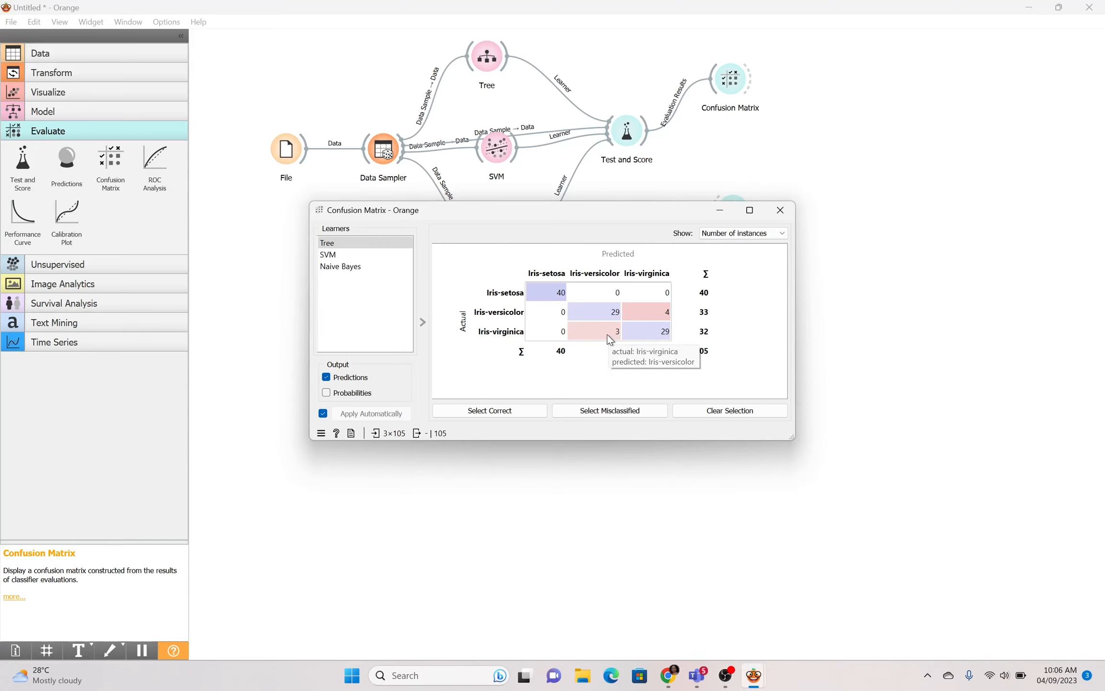
left_click(334, 257)
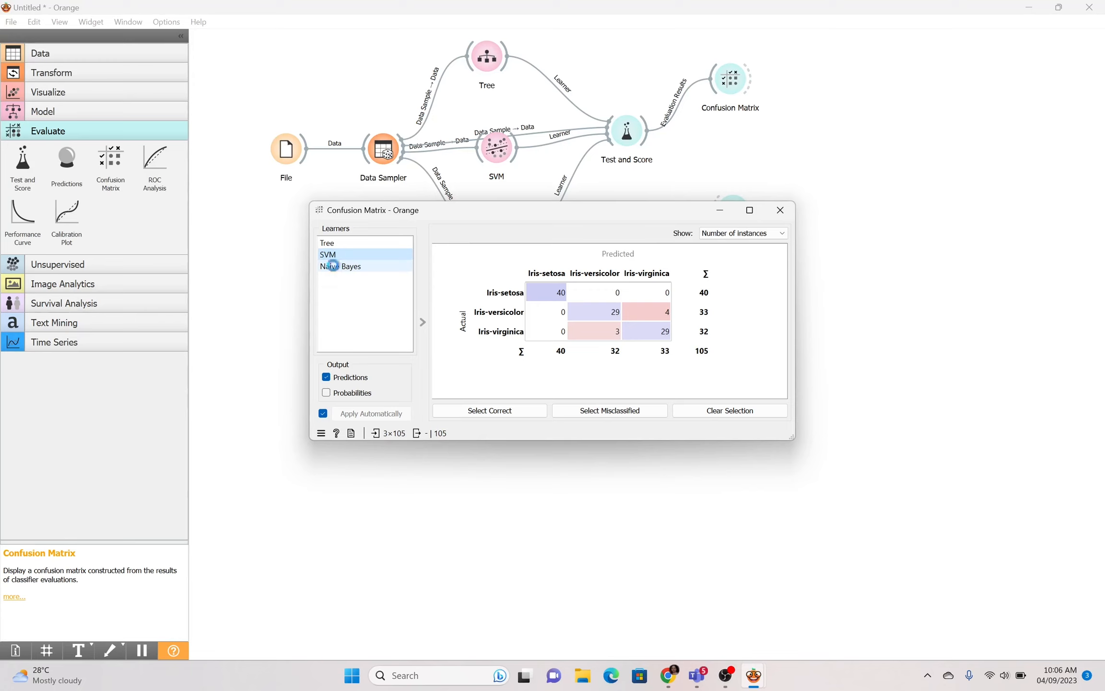
left_click(336, 266)
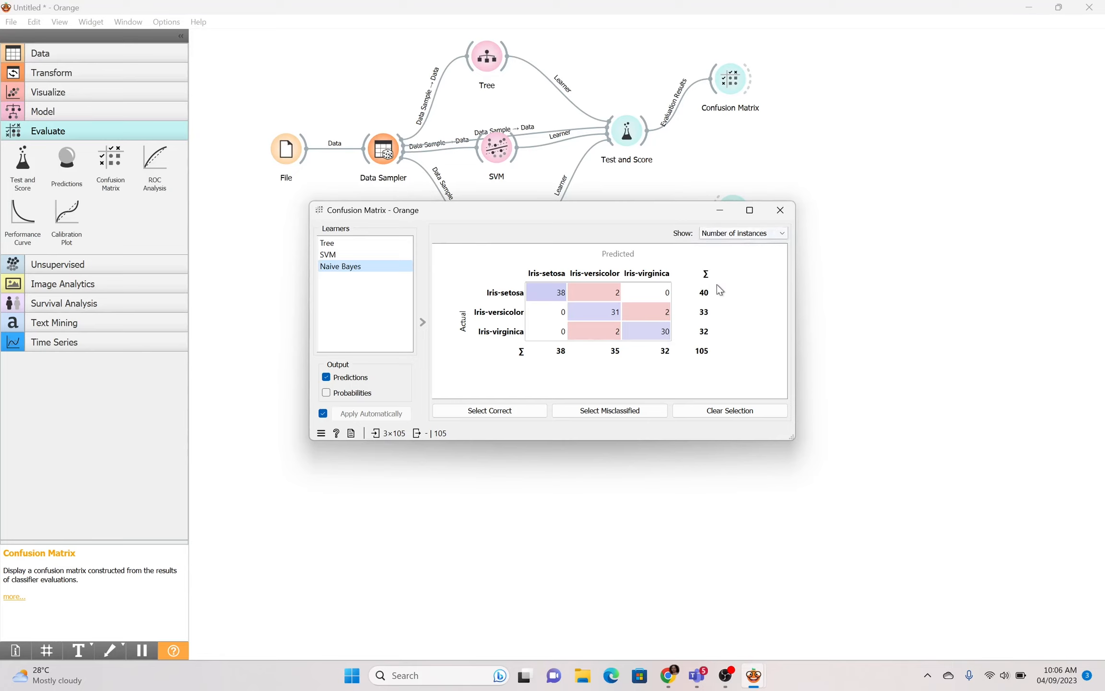
left_click(786, 220)
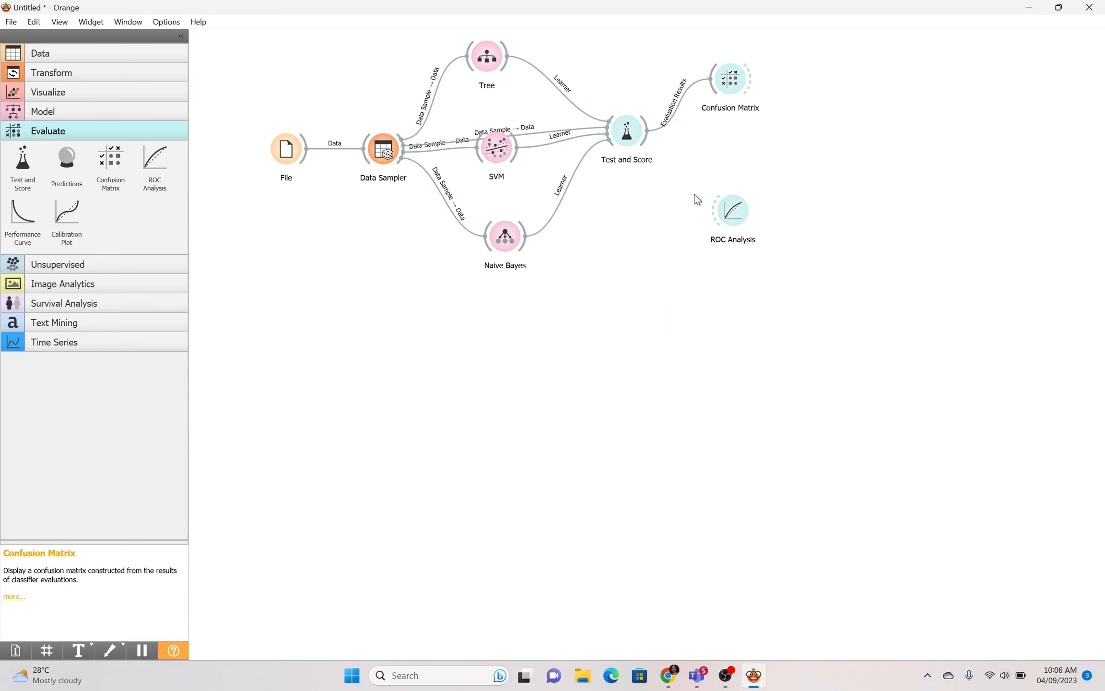
Connect Test and Score's evaluation results to ROC Analysis and examine the models' ROC curves for Iris-setosa in a maximized window.
left_click_drag(648, 131, 718, 214)
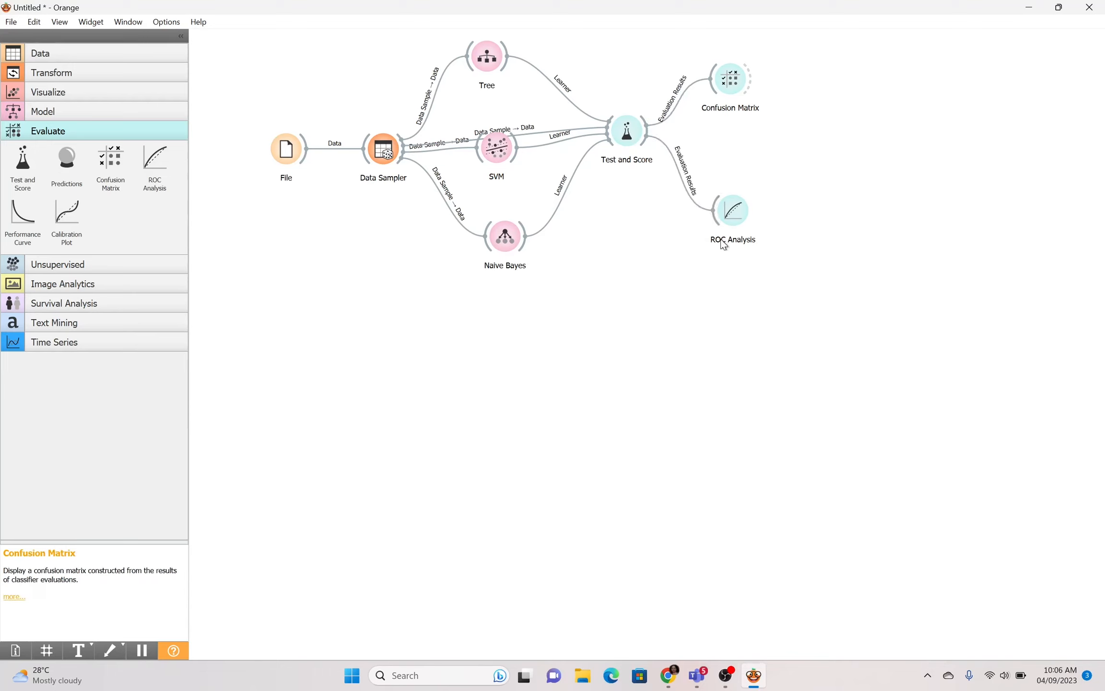
double_click(733, 218)
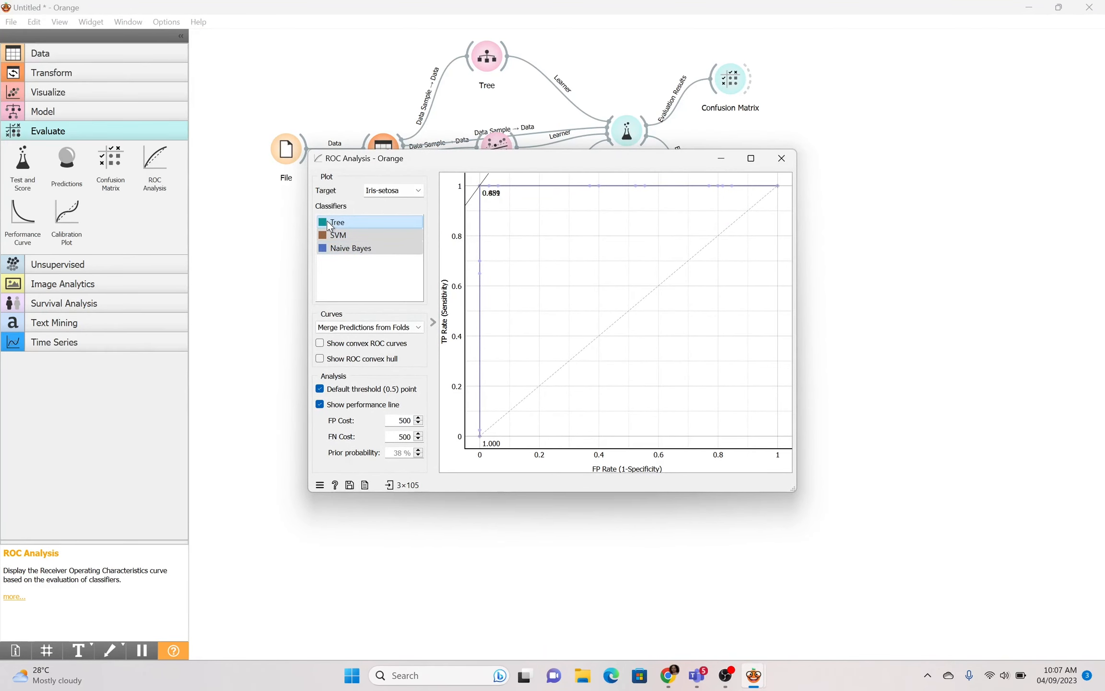
left_click(751, 160)
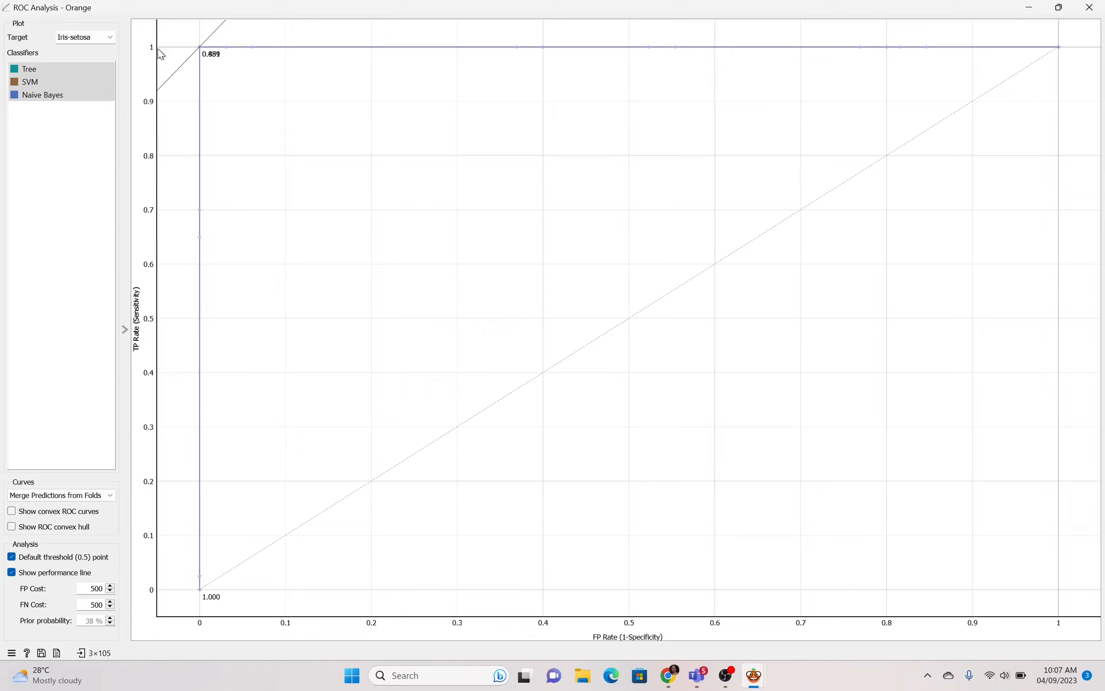
mouse_move(202, 50)
left_click(1089, 7)
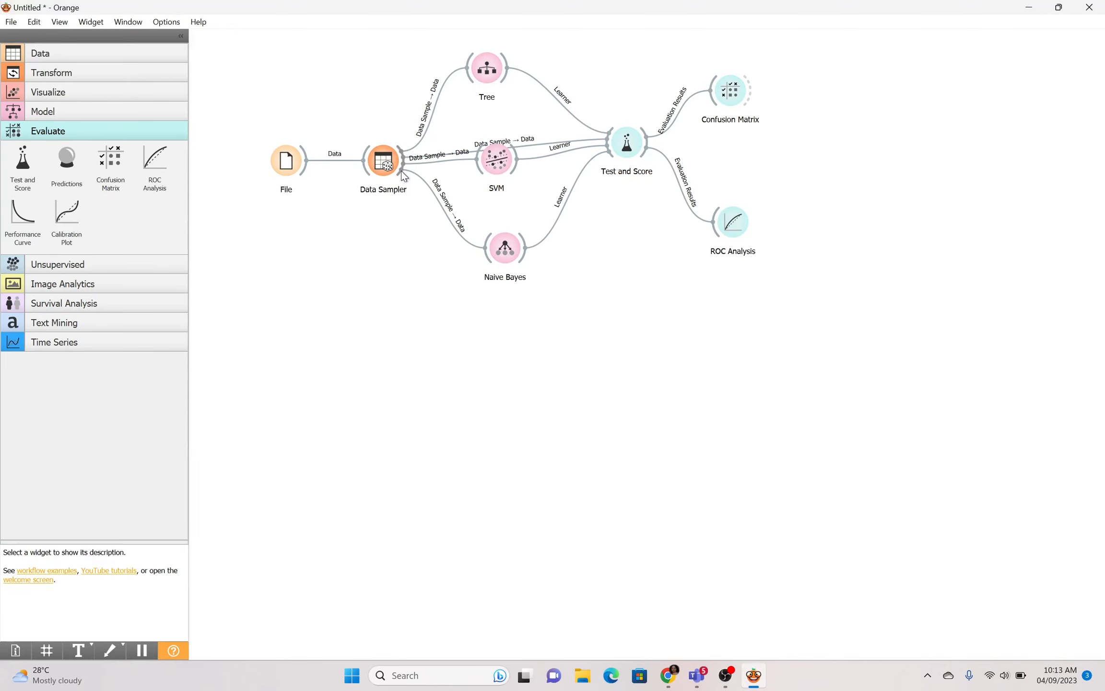
Add a second Data Sampler linked from the first one, and rewire the link to pass Remaining Data as its Data input.
left_click_drag(404, 177, 481, 353)
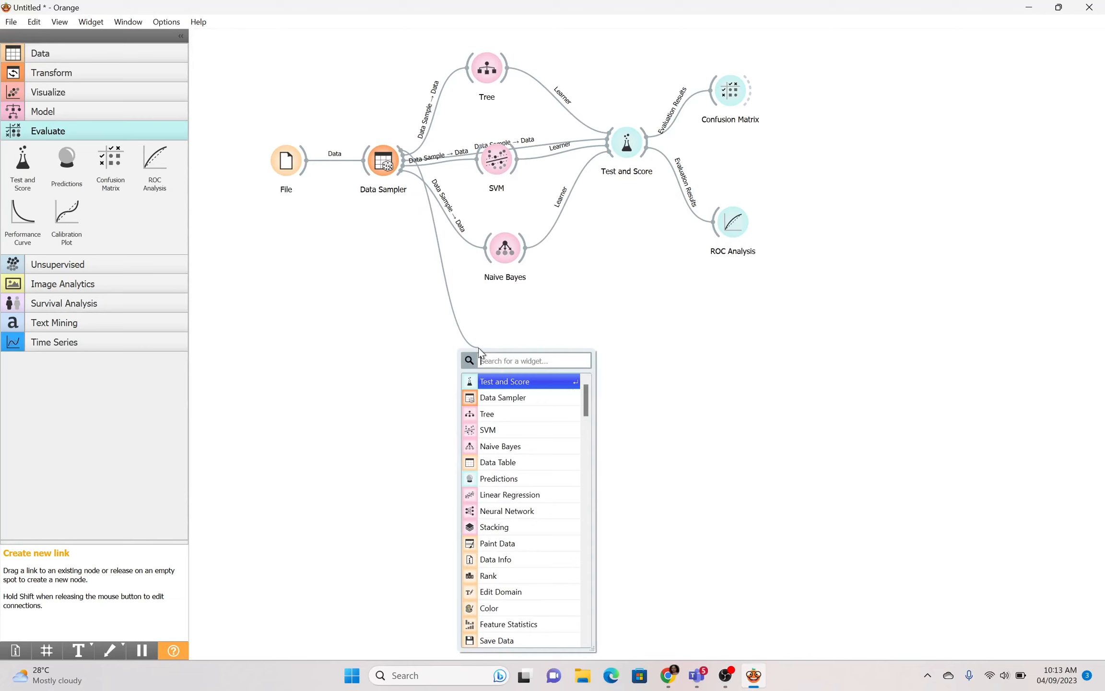
left_click(512, 397)
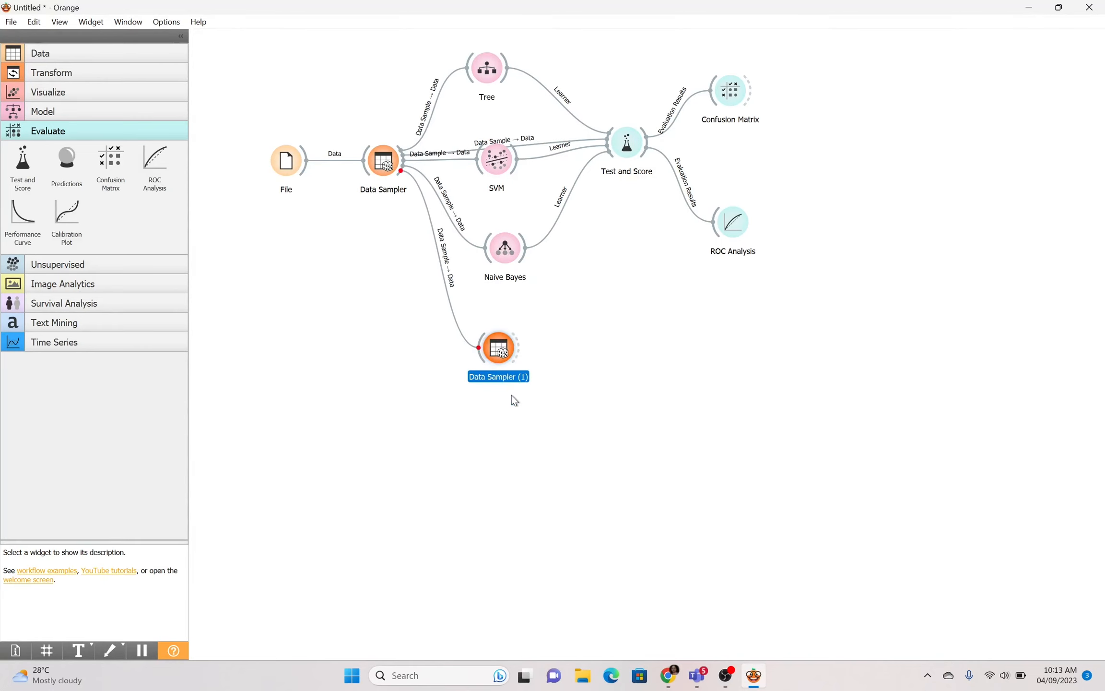
double_click(459, 322)
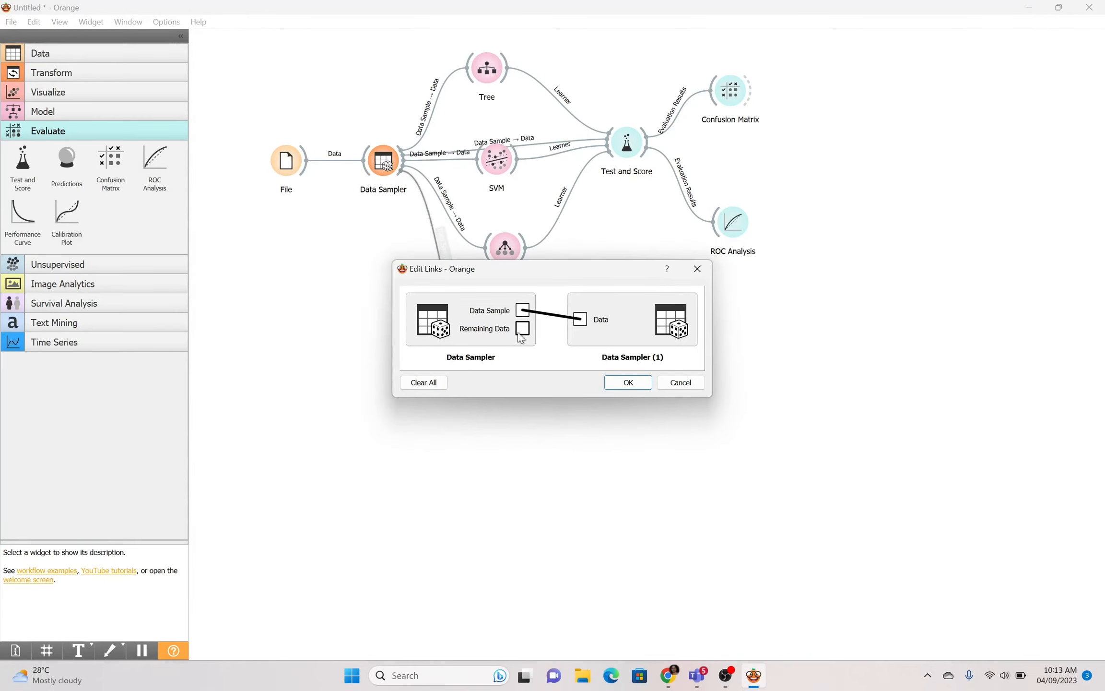
left_click_drag(523, 329, 579, 321)
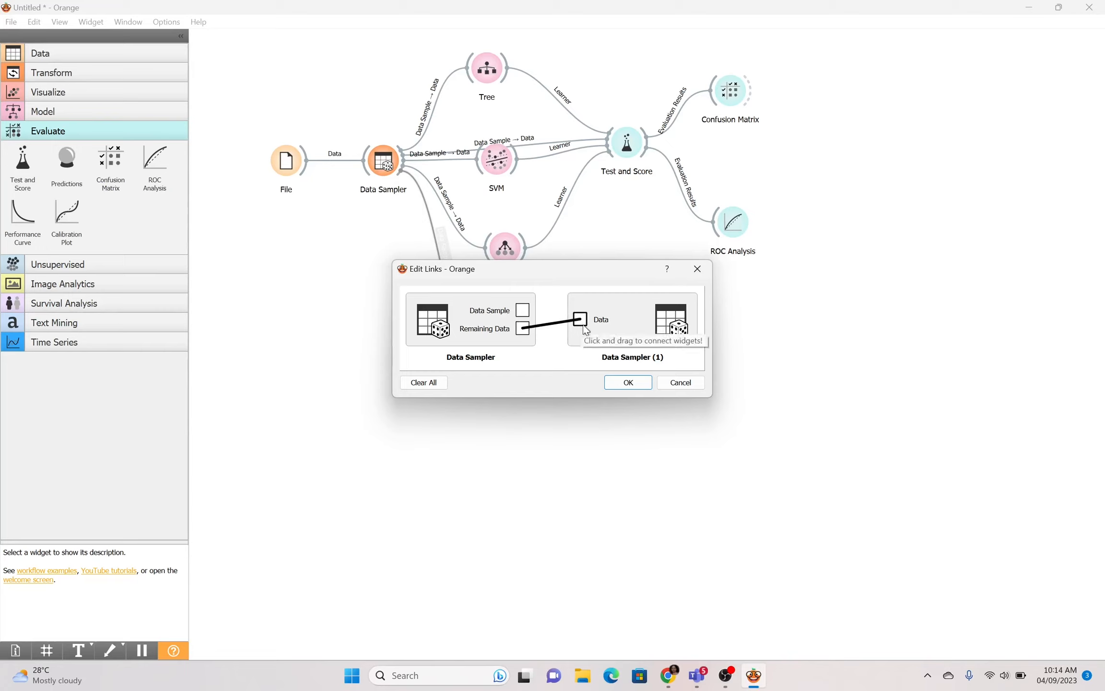
left_click(630, 382)
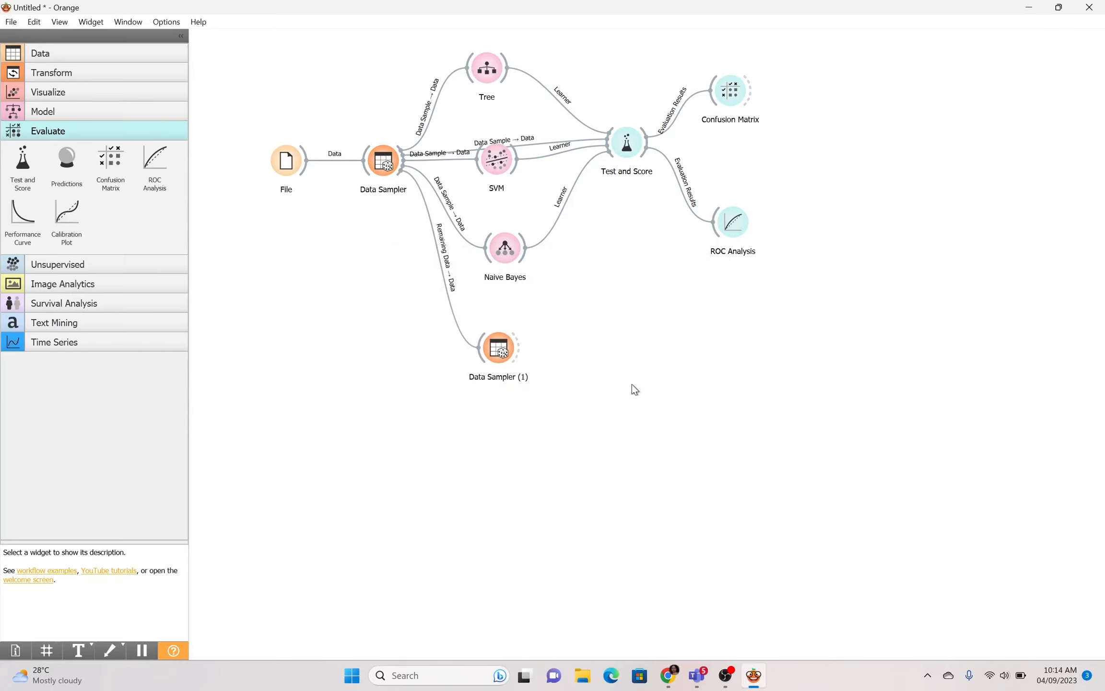
Add a second Test and Score after the second sampler, linking Naive Bayes, SVM and Tree as learners and the first sampler's Data Sample as test data.
left_click_drag(521, 355, 597, 350)
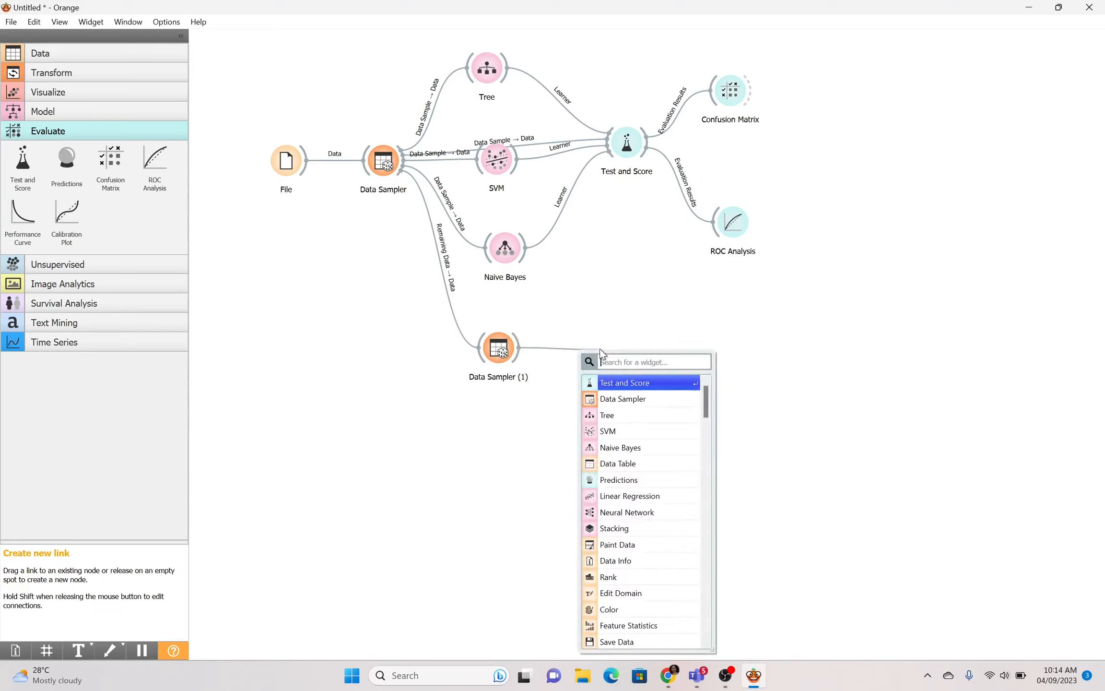
left_click(640, 387)
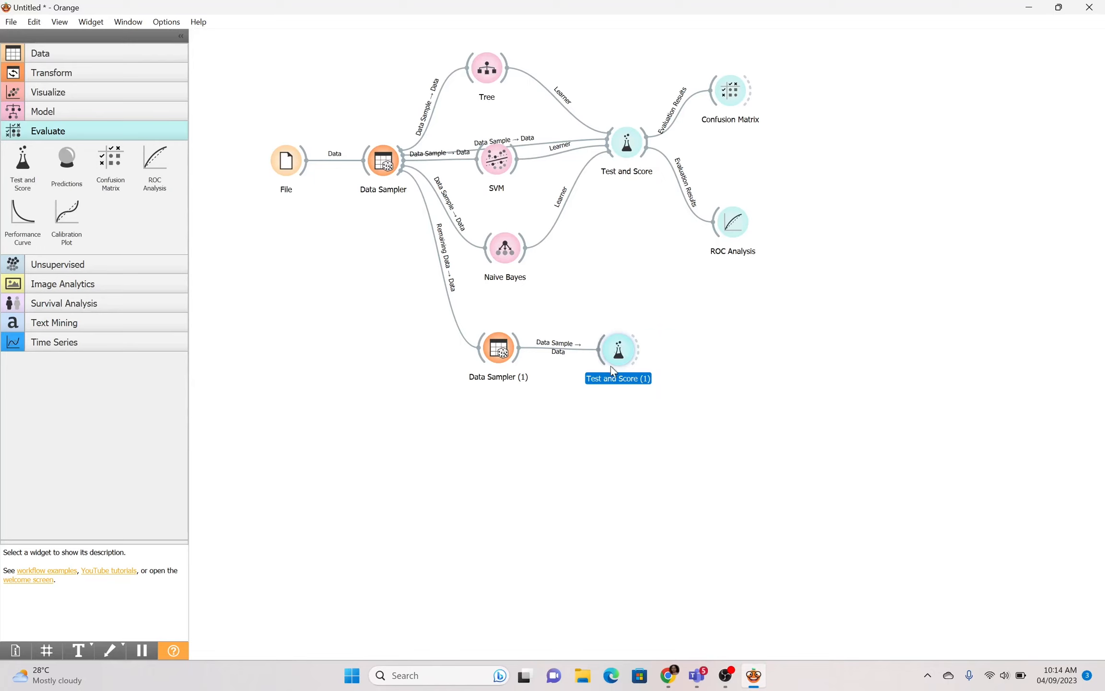
left_click_drag(526, 248, 598, 355)
left_click_drag(520, 166, 597, 354)
left_click_drag(508, 71, 595, 346)
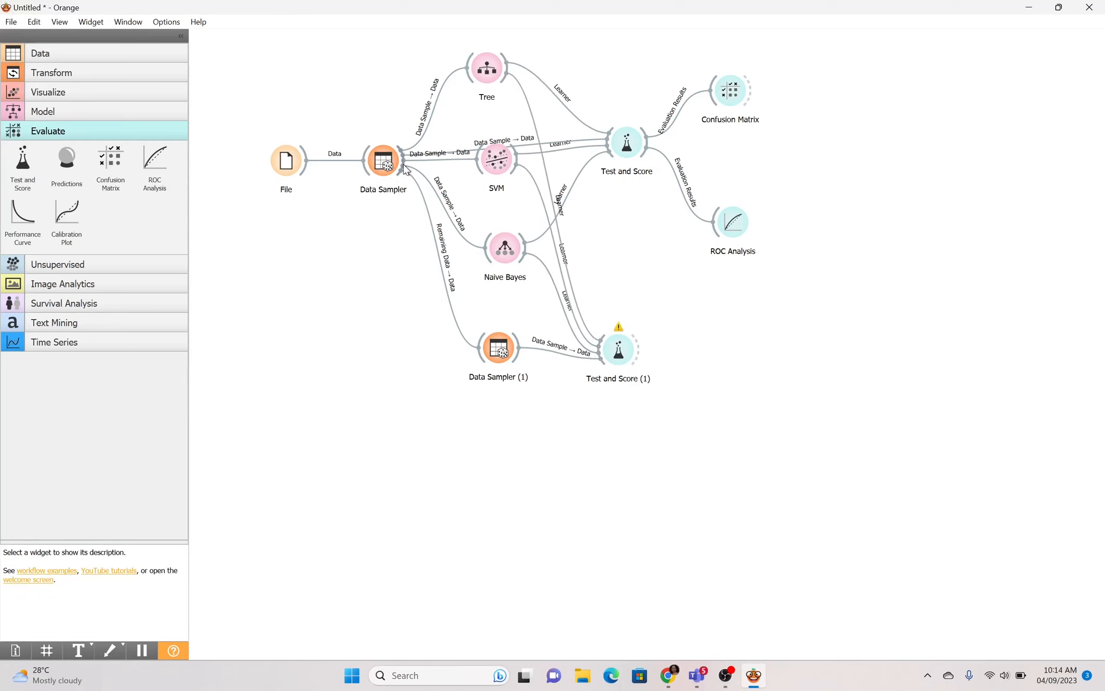
left_click_drag(405, 171, 603, 354)
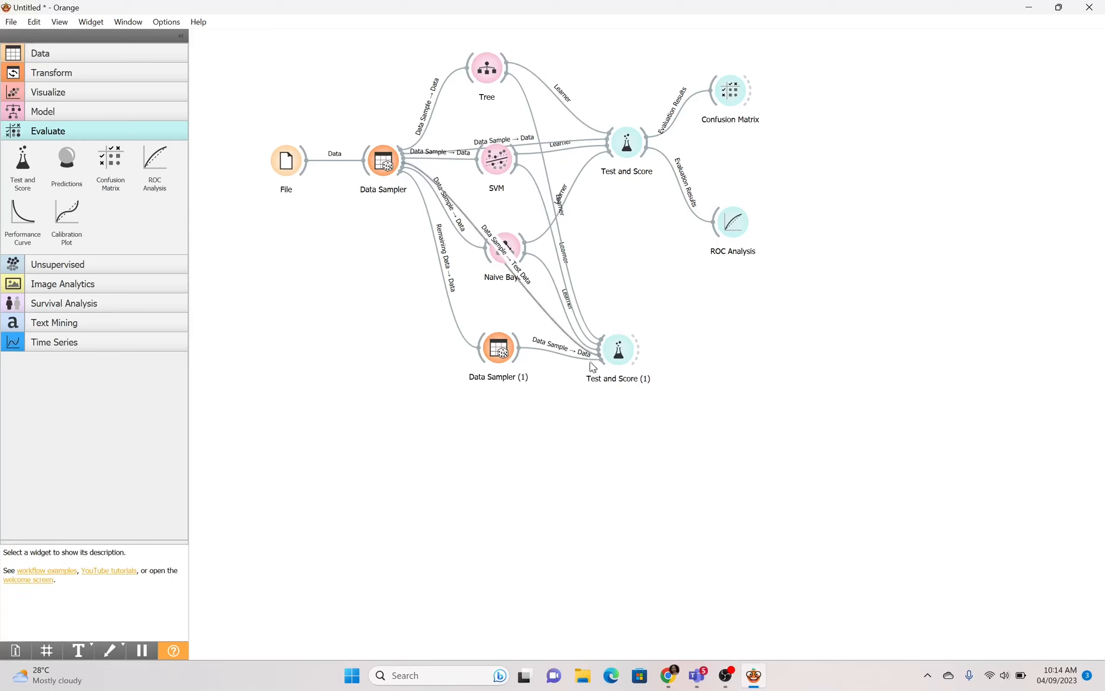
Compare the models' scores in the second Test and Score on test data, train data and cross validation, leaving cross validation selected.
double_click(619, 351)
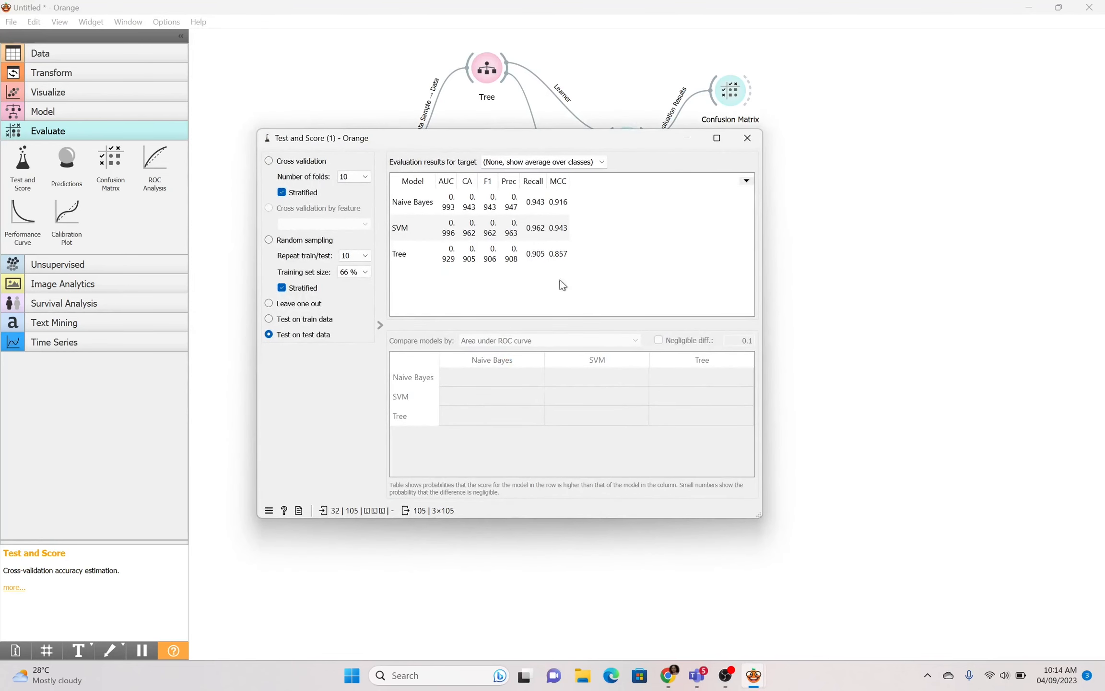
left_click(318, 322)
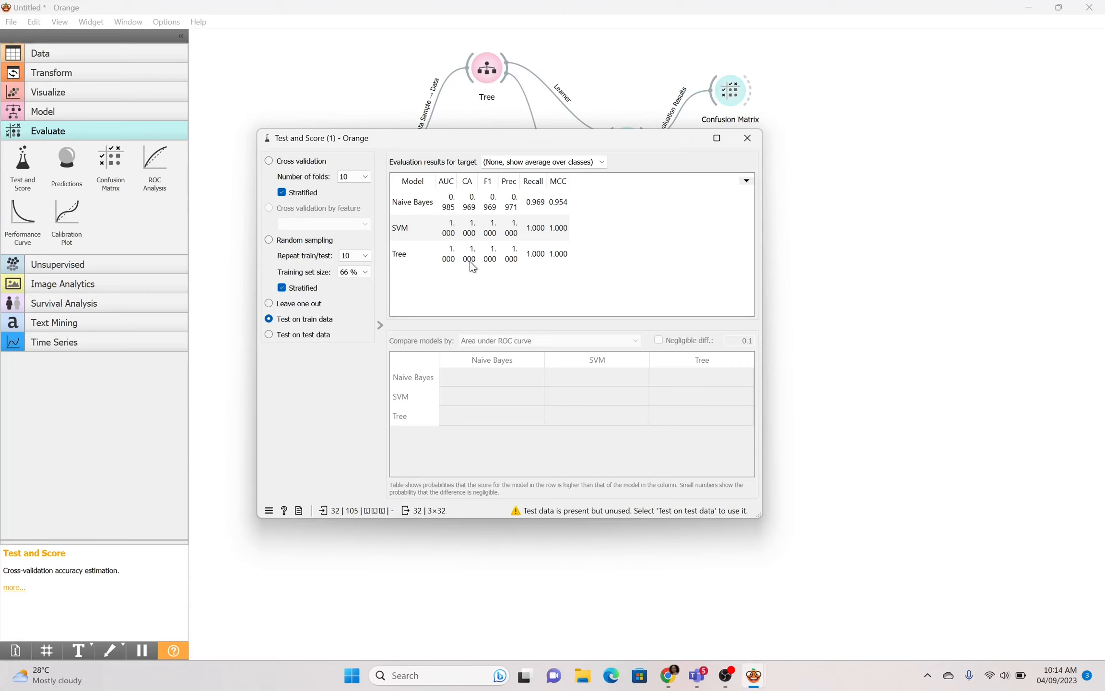
left_click(308, 333)
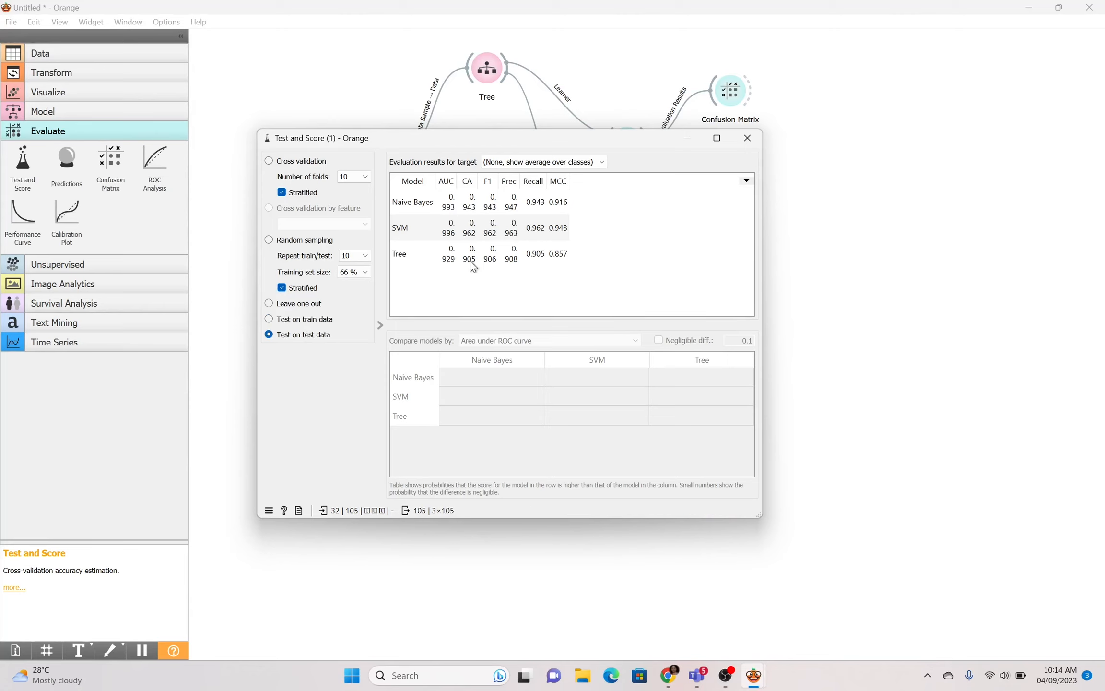
left_click(318, 165)
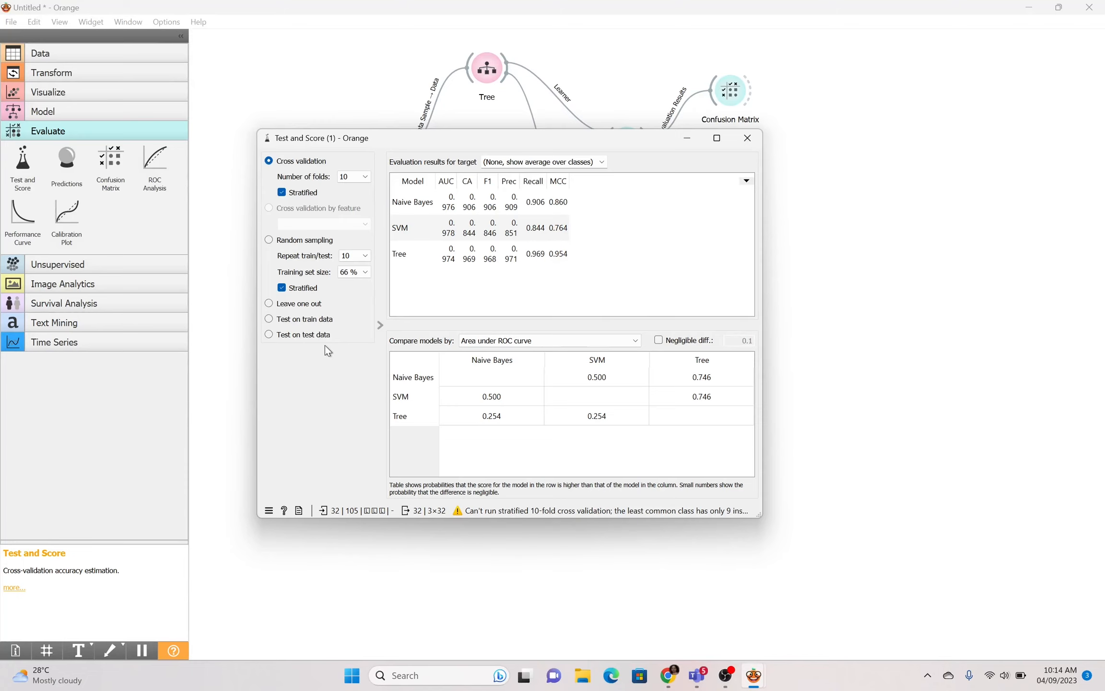
left_click(747, 140)
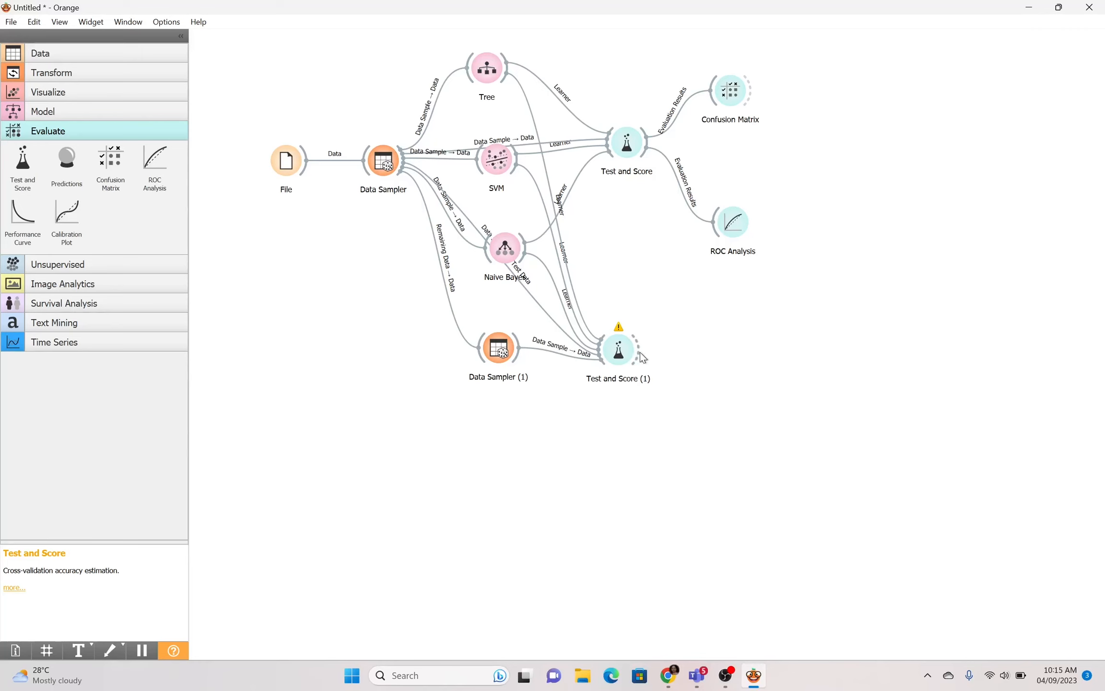
Add a Predictions widget fed by the second Test and Score, and review its table in an enlarged window.
left_click_drag(639, 352, 709, 357)
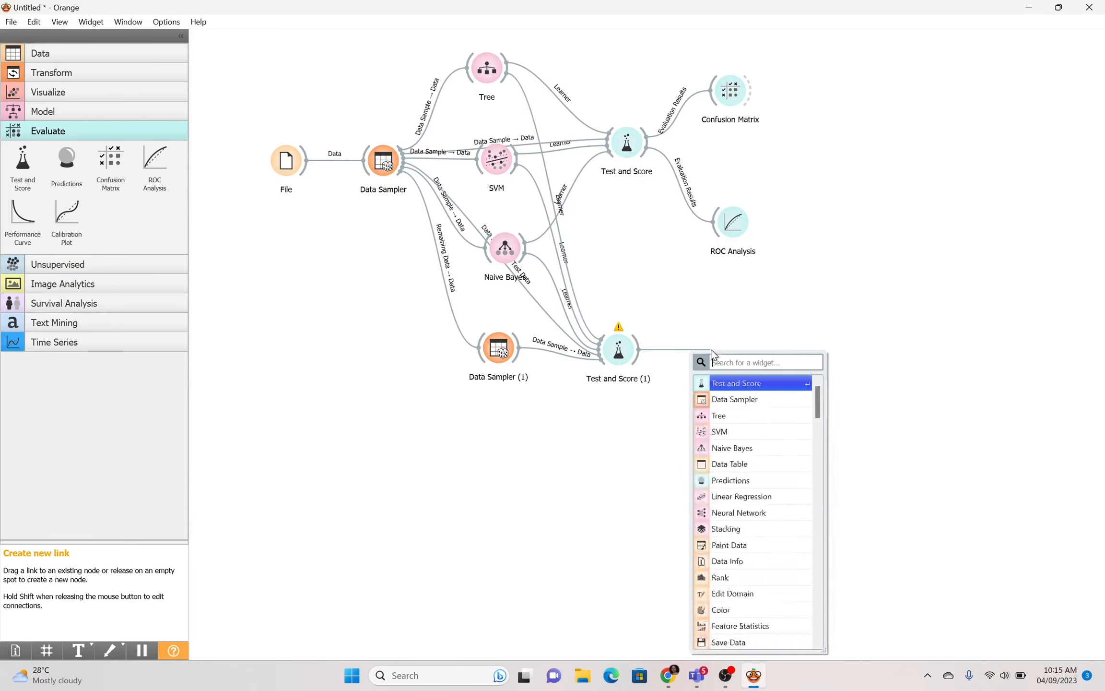
left_click(752, 384)
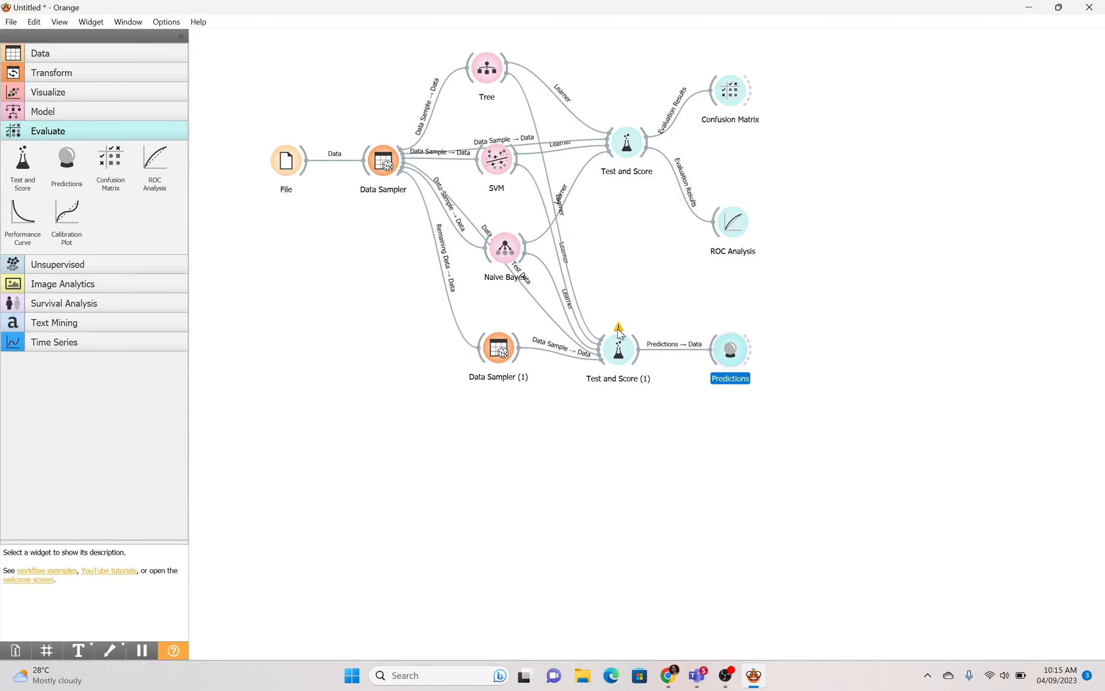
mouse_move(619, 349)
mouse_move(618, 325)
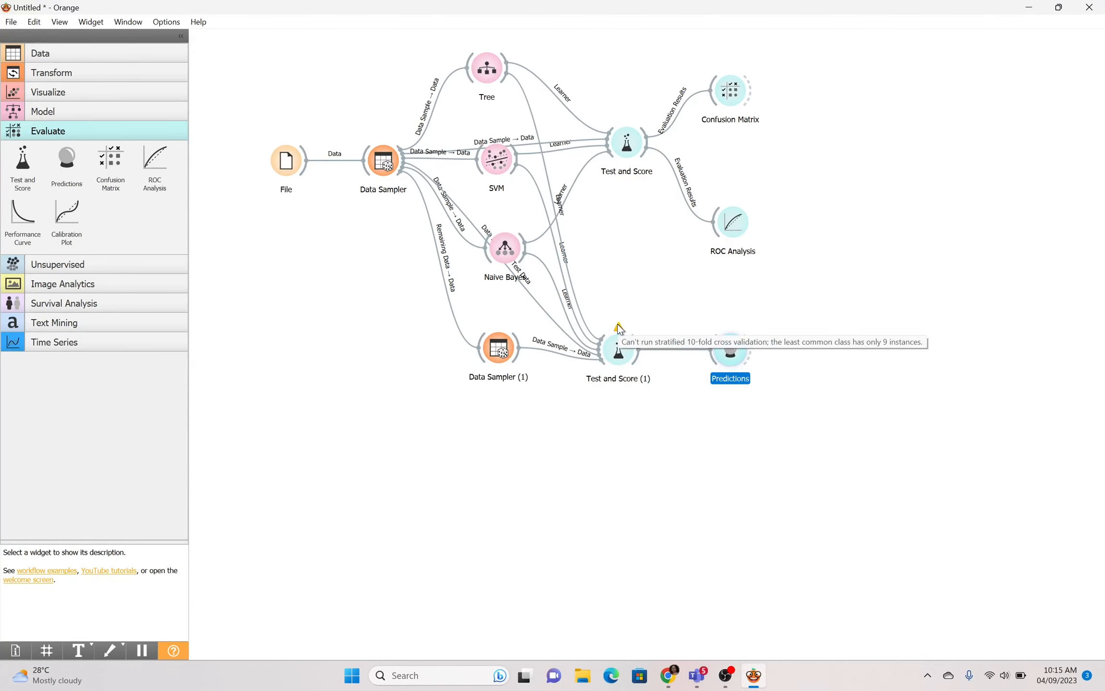
double_click(734, 352)
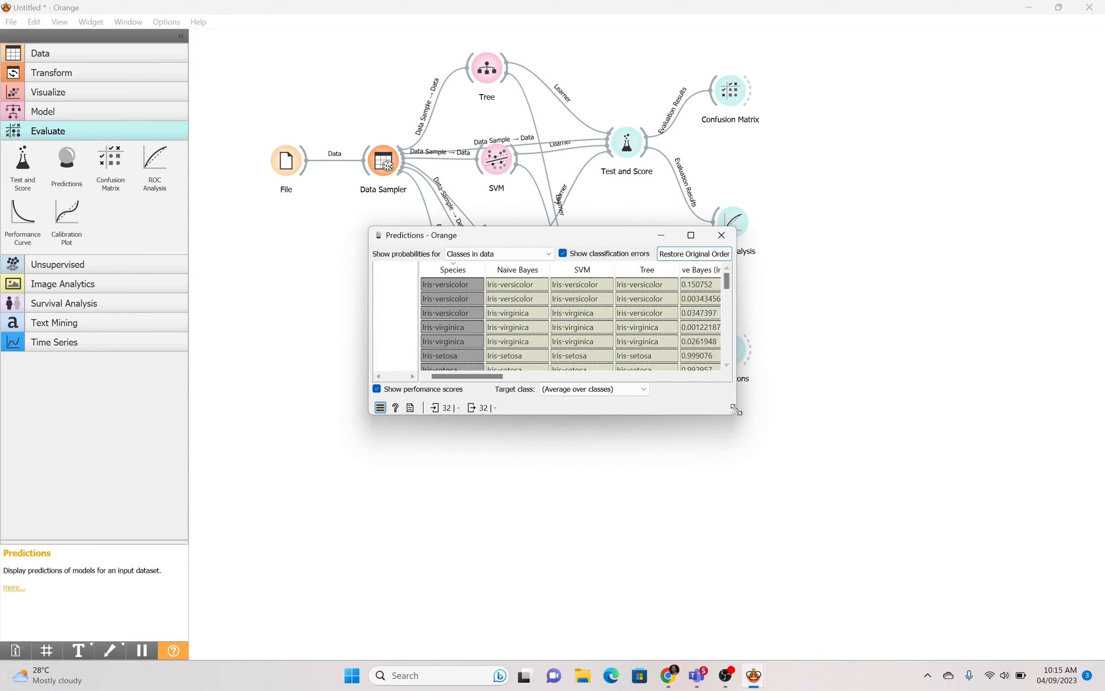
left_click_drag(737, 416, 945, 577)
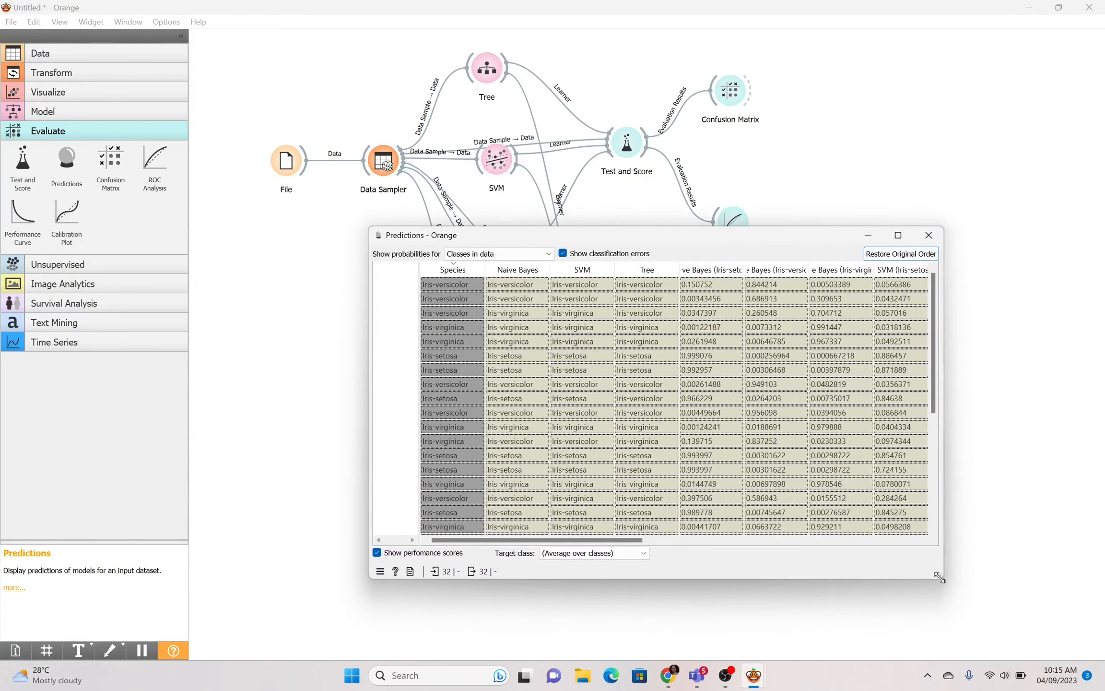
left_click(933, 236)
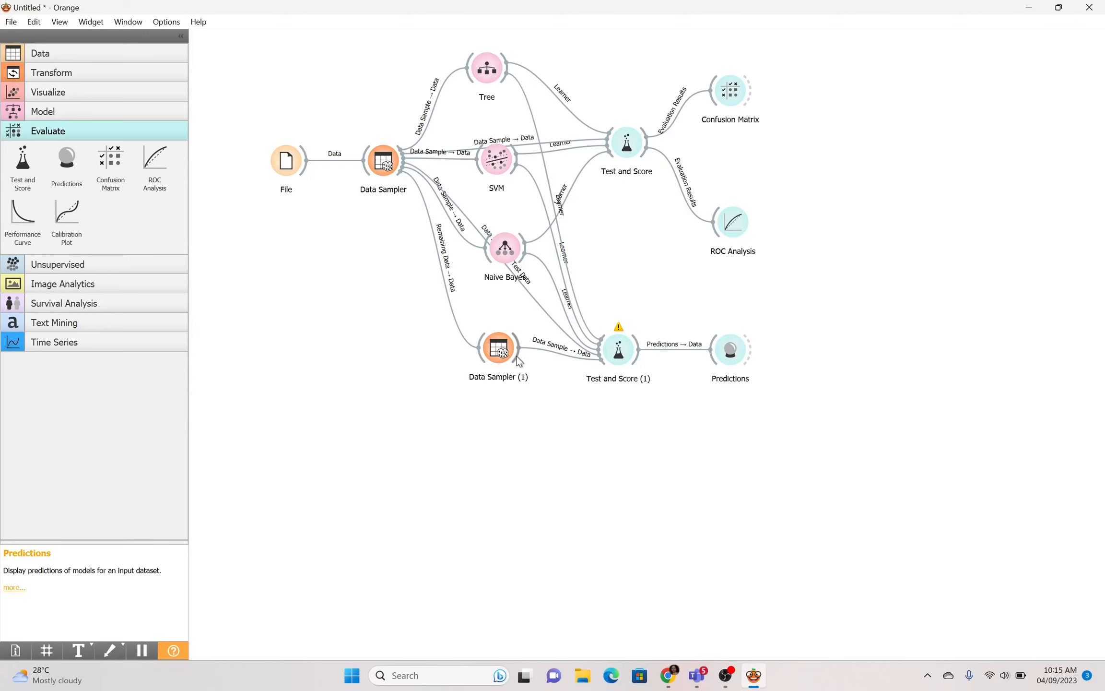
Add a Data Table fed by the second Data Sampler's sample and select its first row.
left_click_drag(519, 361, 649, 486)
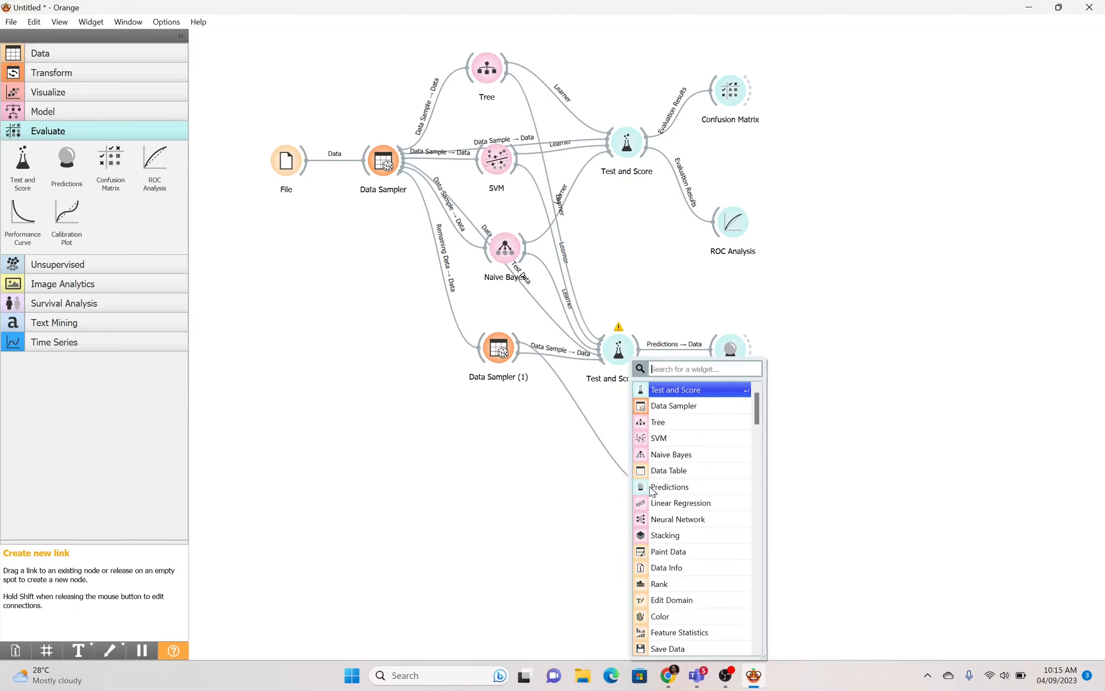
left_click(672, 470)
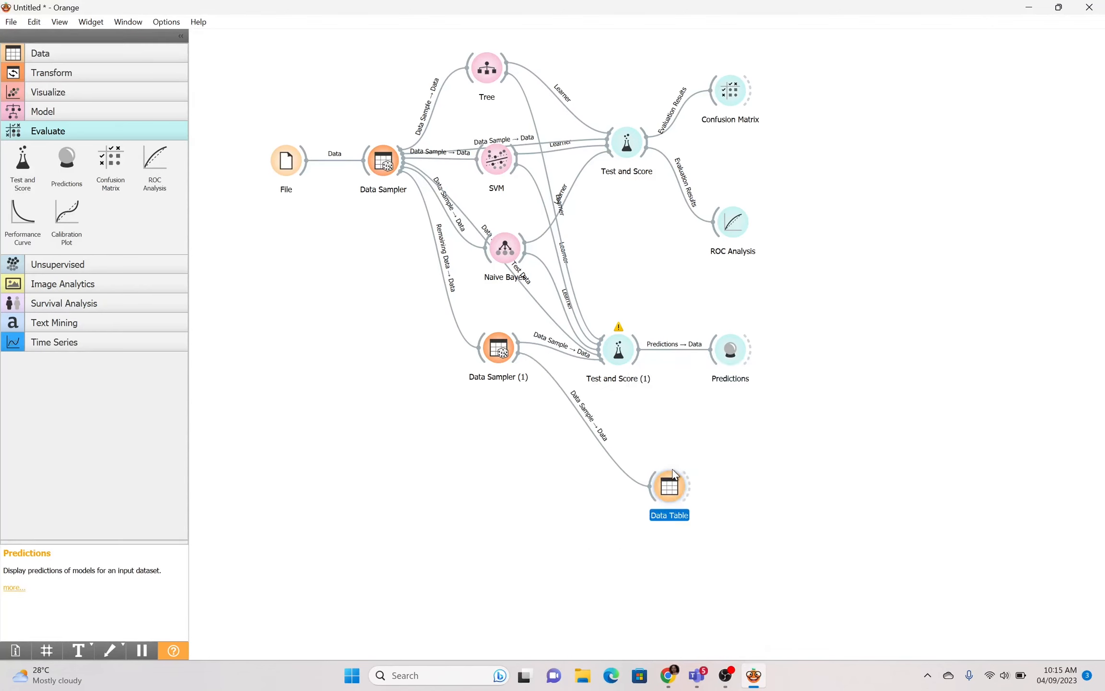
double_click(670, 499)
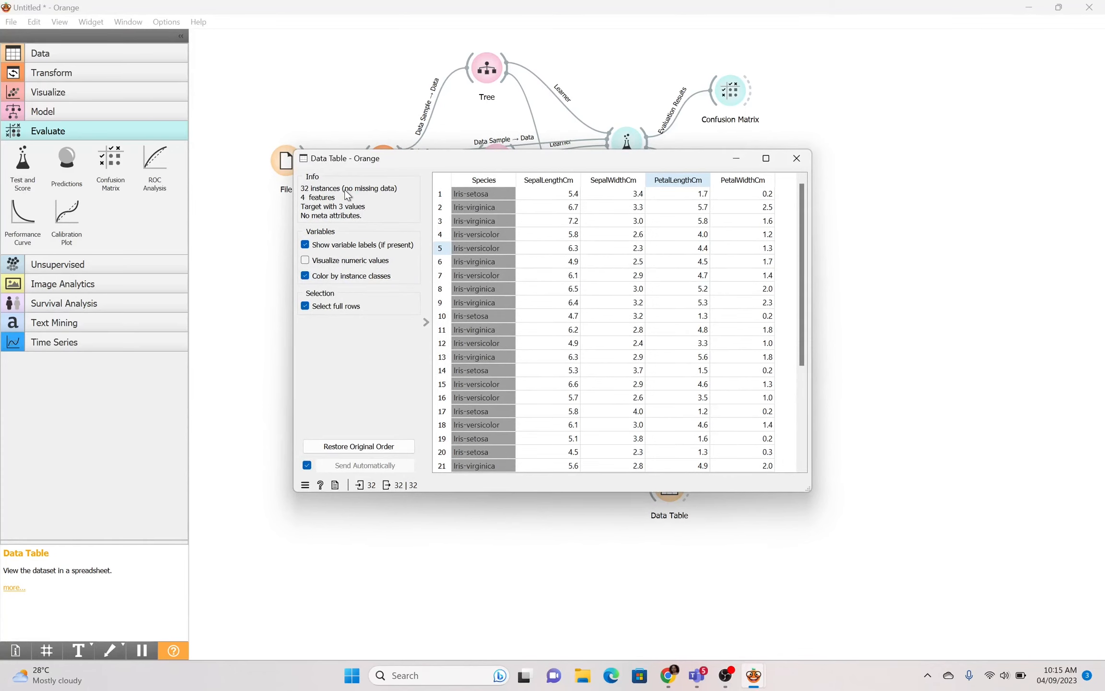
left_click(486, 194)
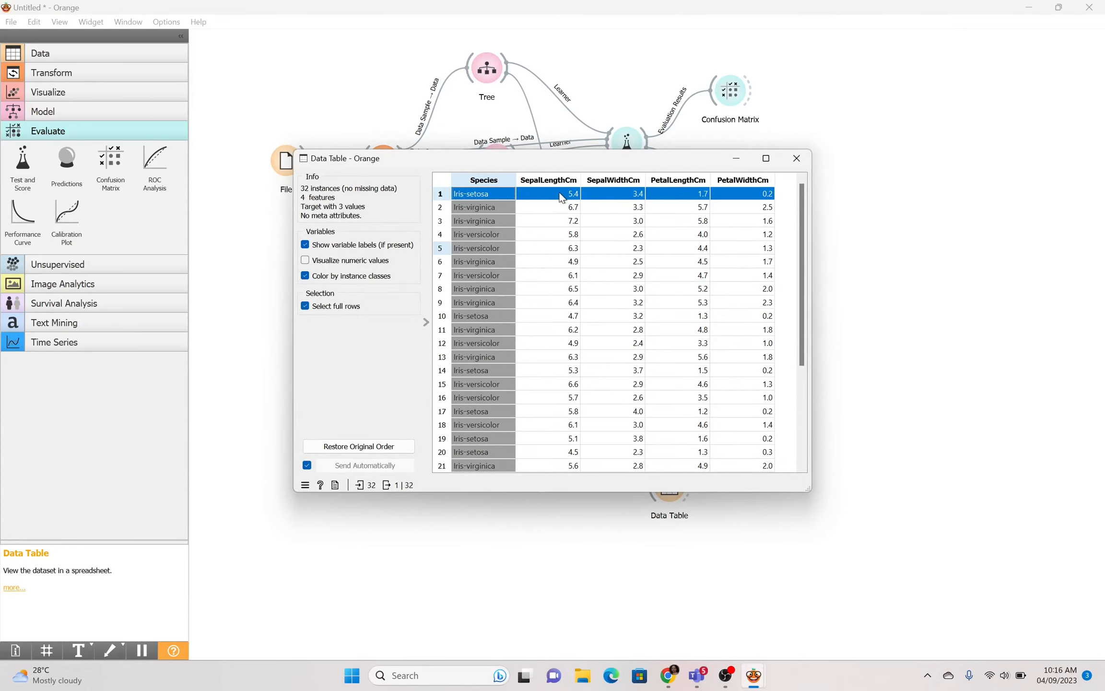
left_click(803, 162)
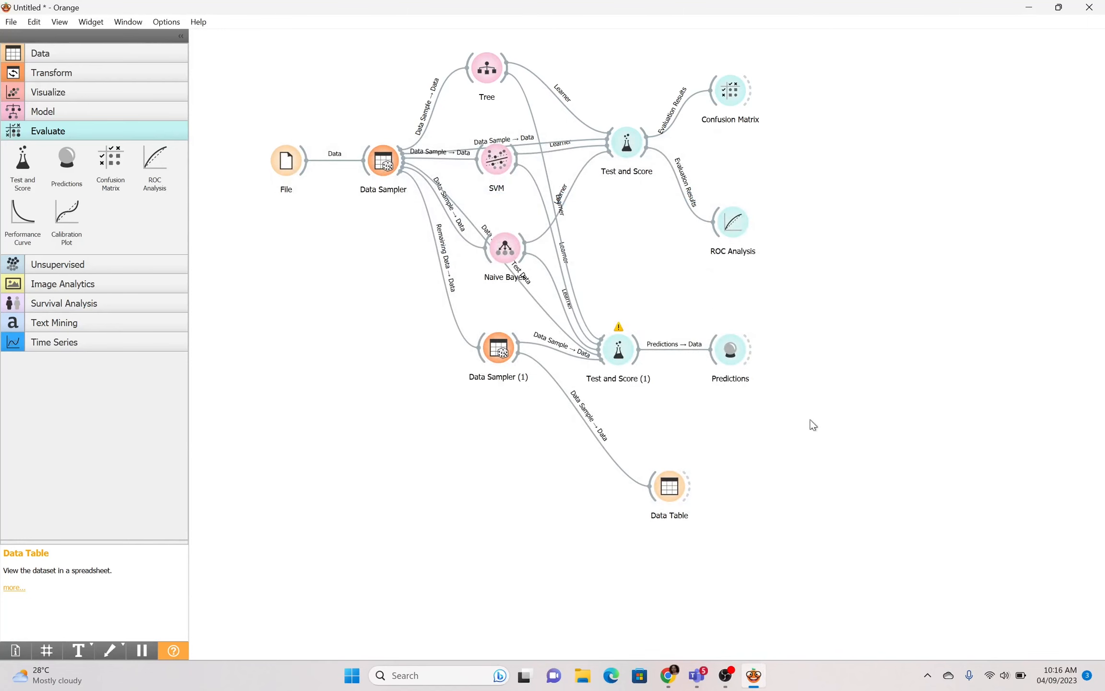
Add a second Predictions widget that receives the Data Table's selected data.
left_click_drag(704, 494, 778, 465)
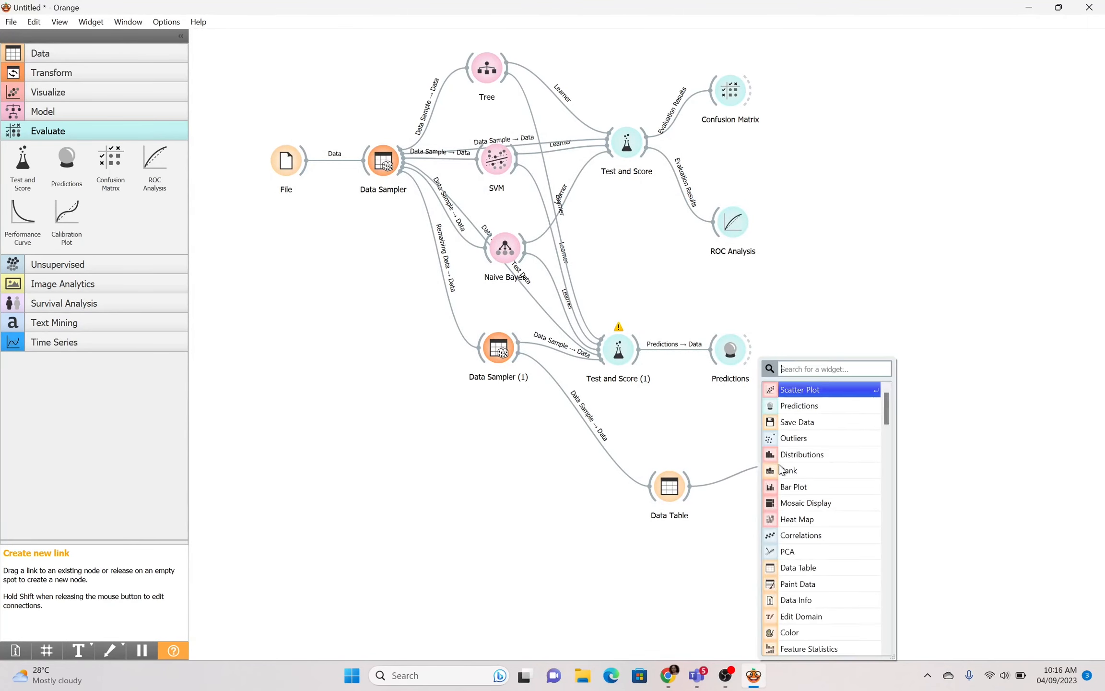
left_click(809, 408)
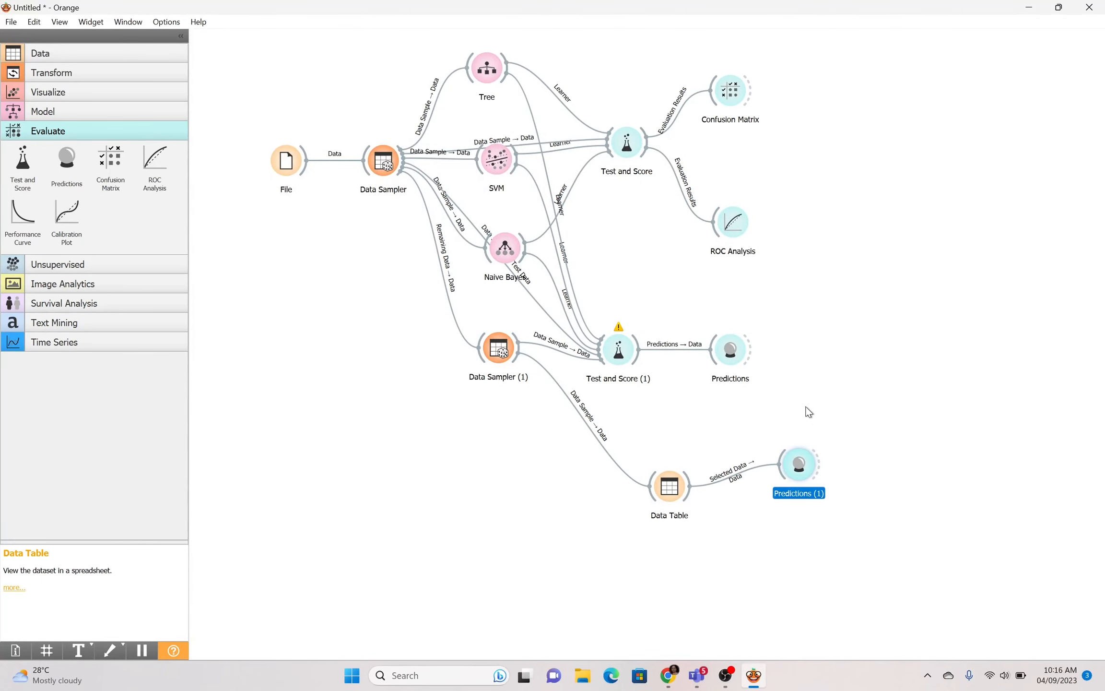
Review the second Predictions widget's table for the selected row, and compare it with the table in the first Predictions widget.
double_click(801, 462)
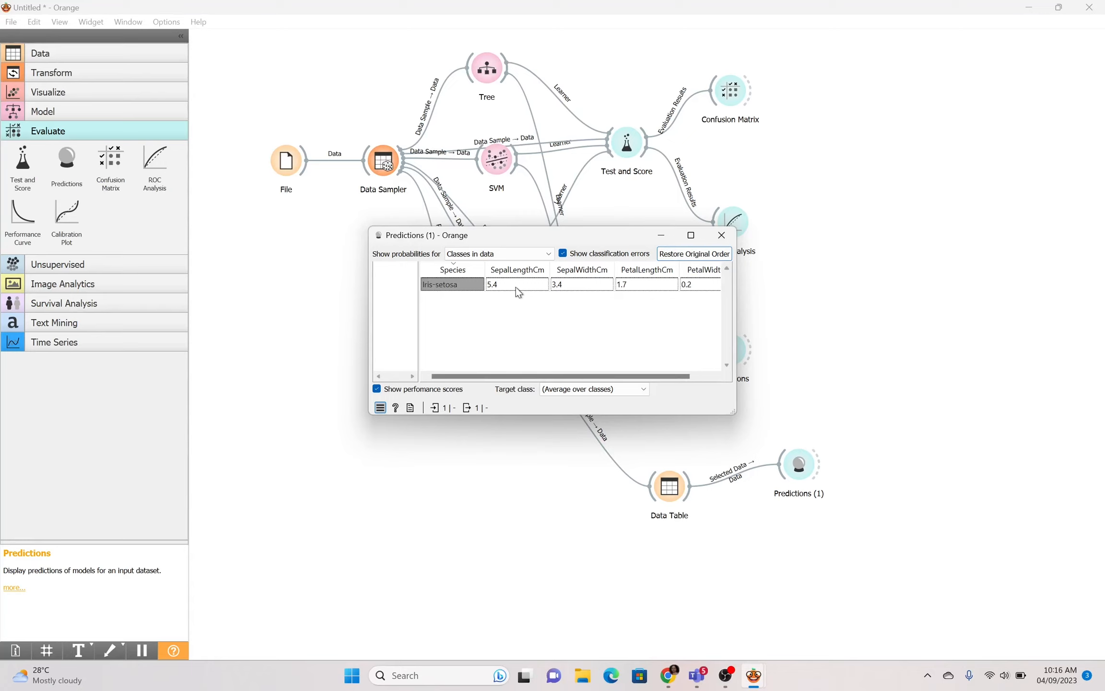
left_click(721, 236)
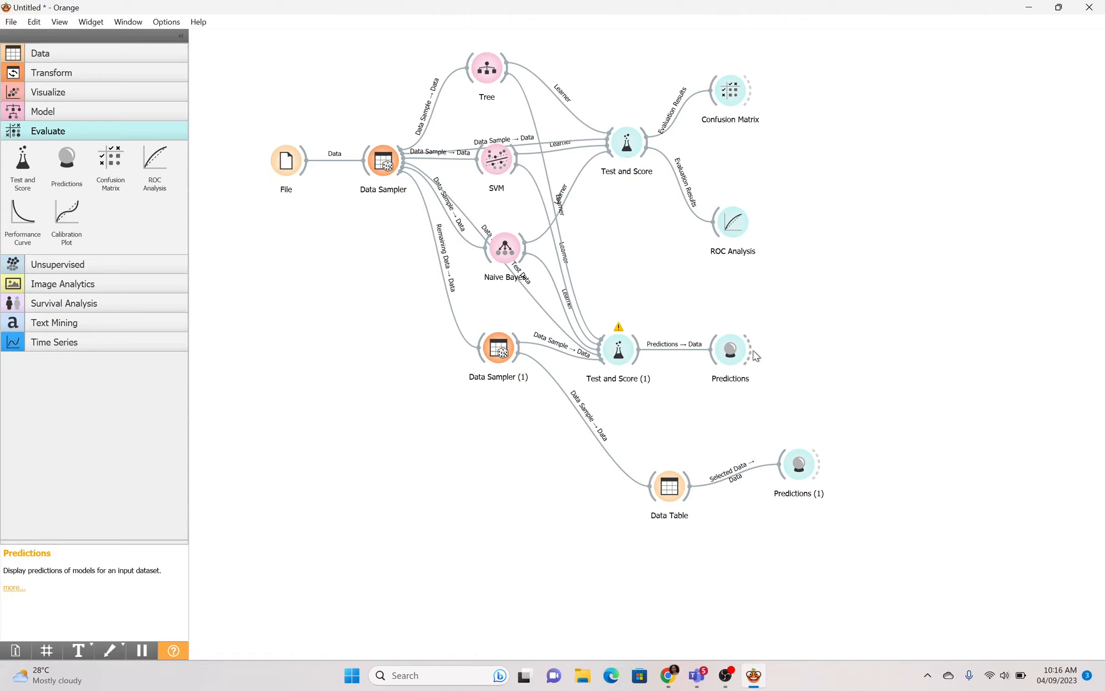
mouse_move(752, 355)
left_mouse_down()
mouse_move(811, 349)
mouse_move(733, 353)
left_mouse_up()
double_click(732, 348)
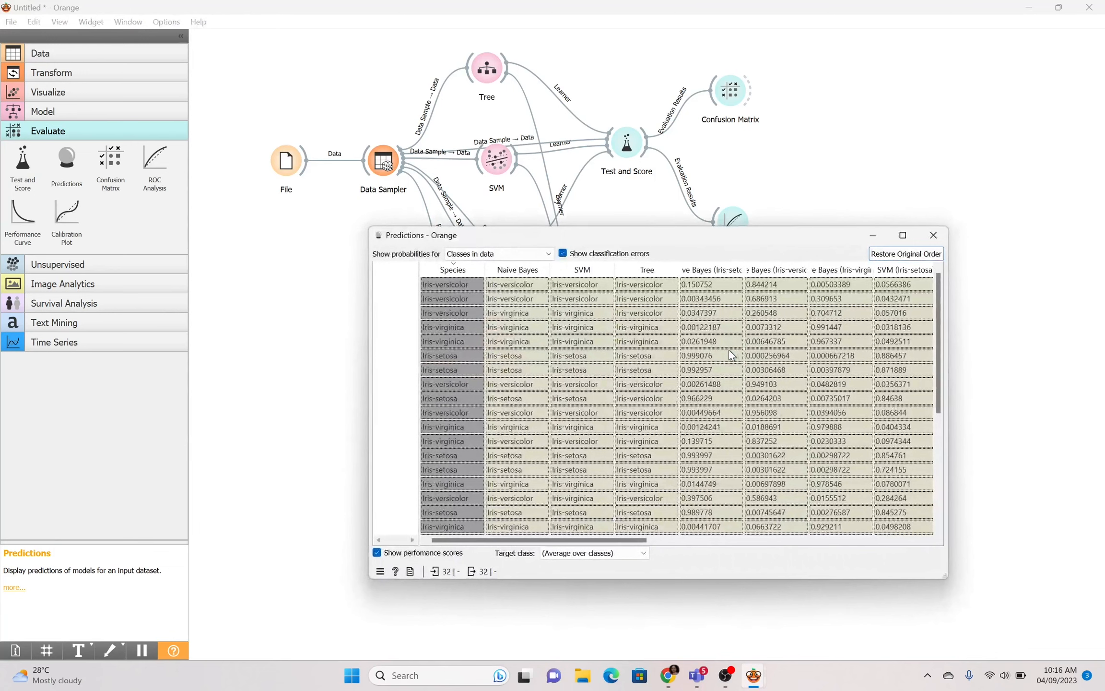
left_click(933, 236)
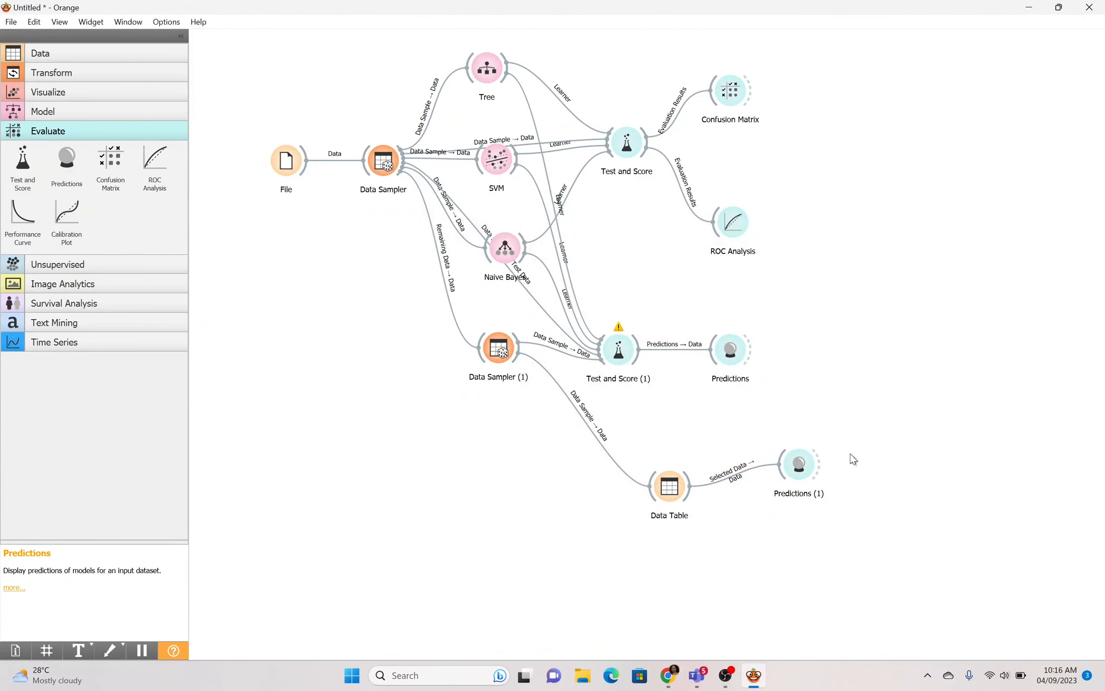
Reposition the second Predictions widget slightly lower on the canvas so it sits level with the Data Table widget.
left_click_drag(805, 468, 812, 494)
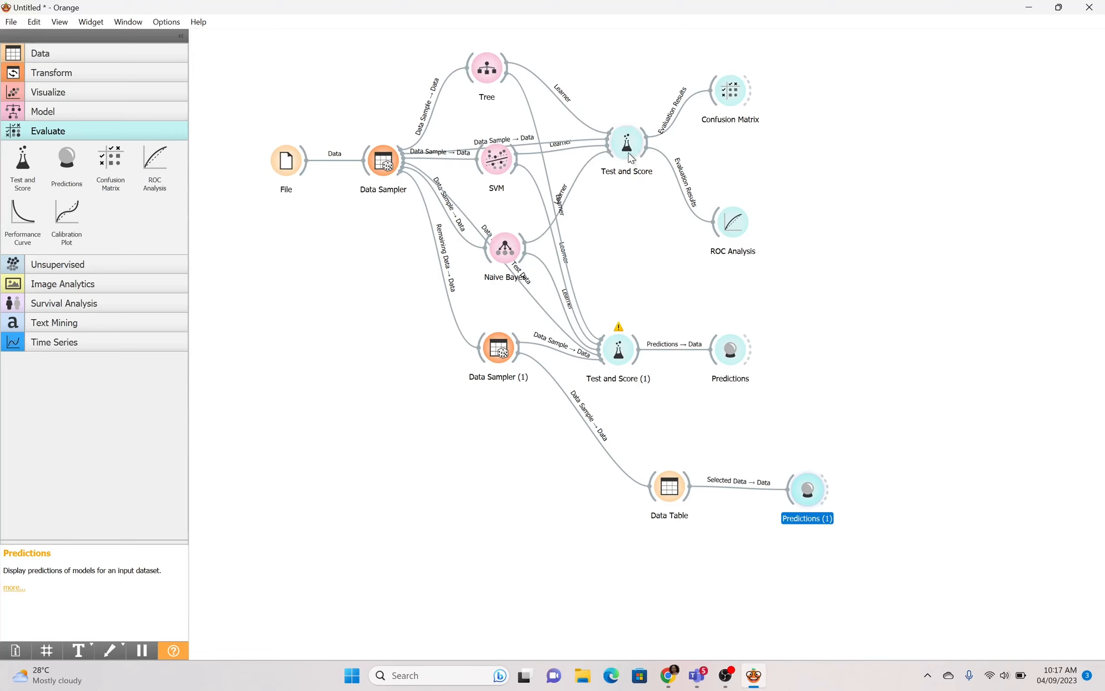
mouse_move(629, 159)
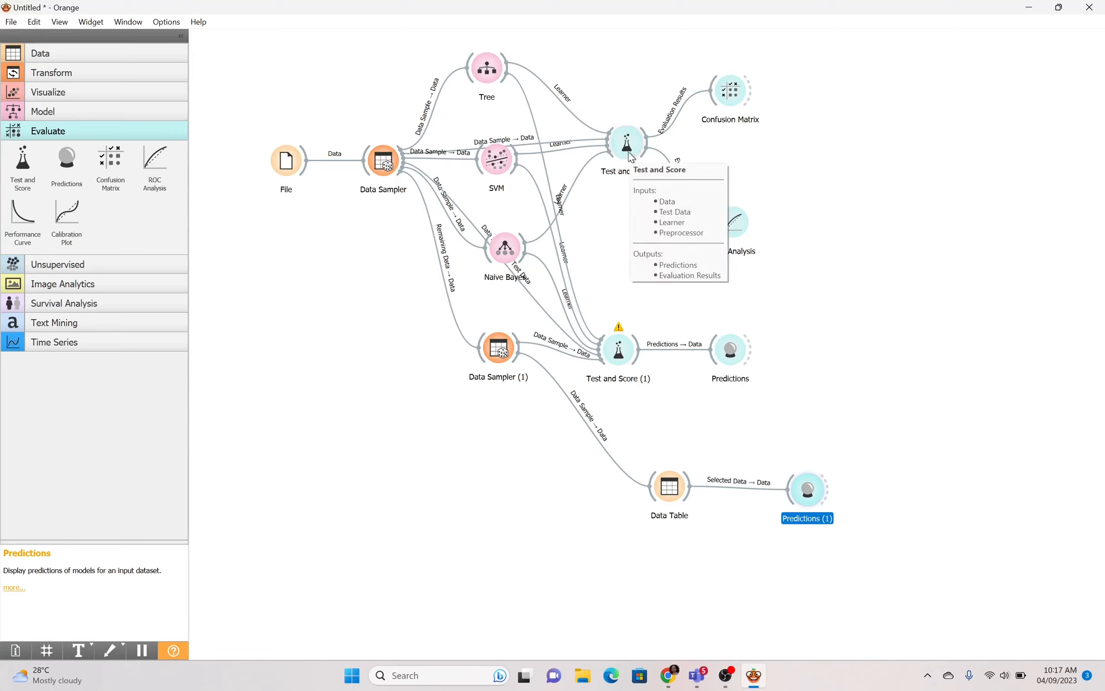